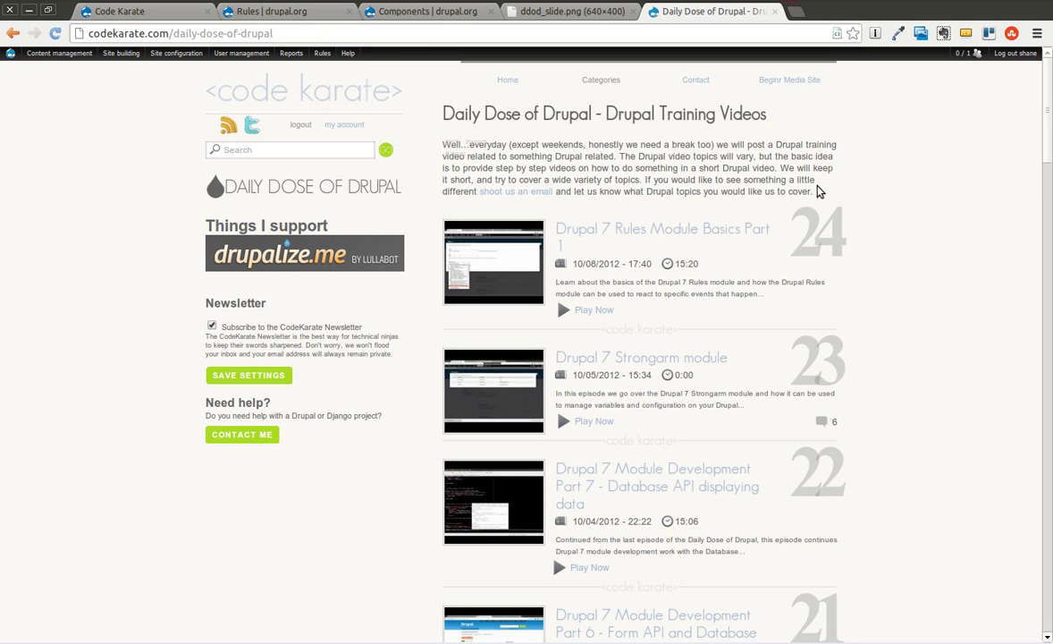
Review the Rules project page on drupal.org and its linked documentation, then close that page.
{"action": "key", "text": "ctrl+2"}
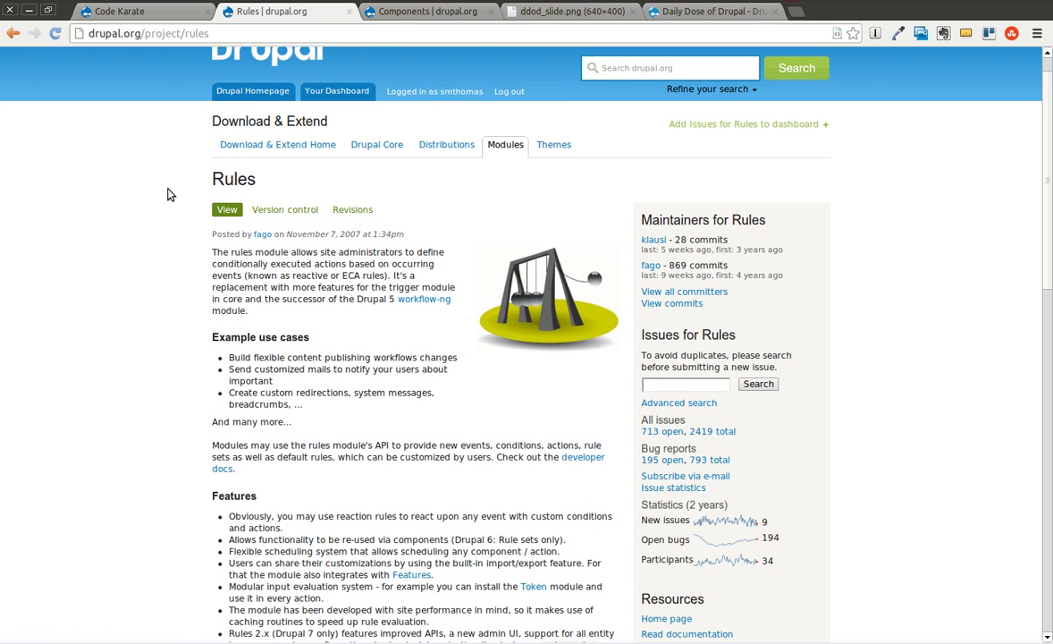
{"action": "scroll", "coordinate": [170, 194], "scroll_direction": "down", "scroll_amount": 5}
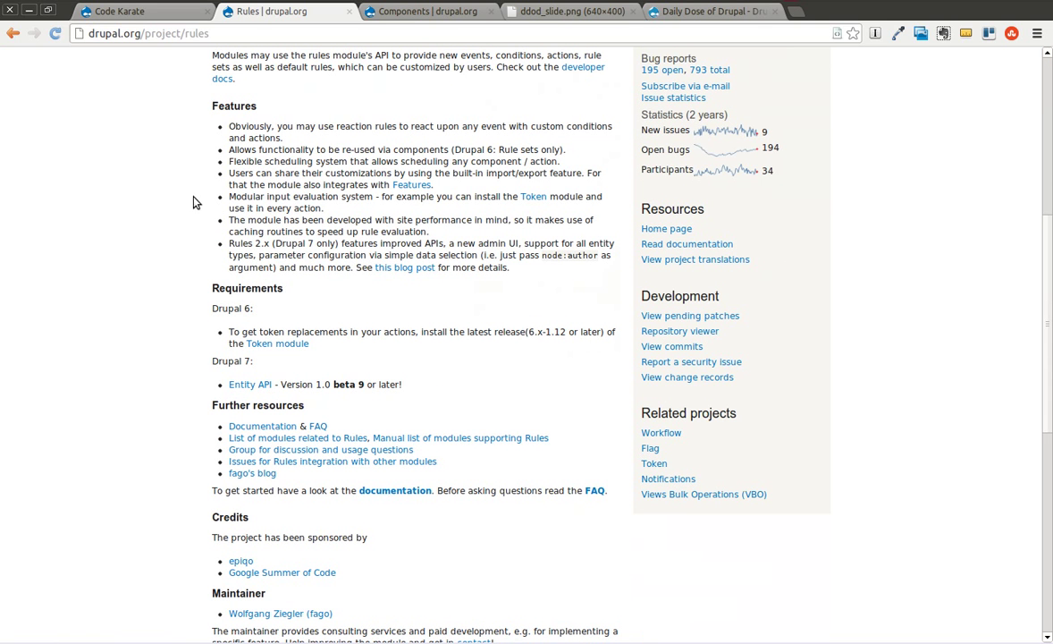
{"action": "left_click", "coordinate": [239, 430]}
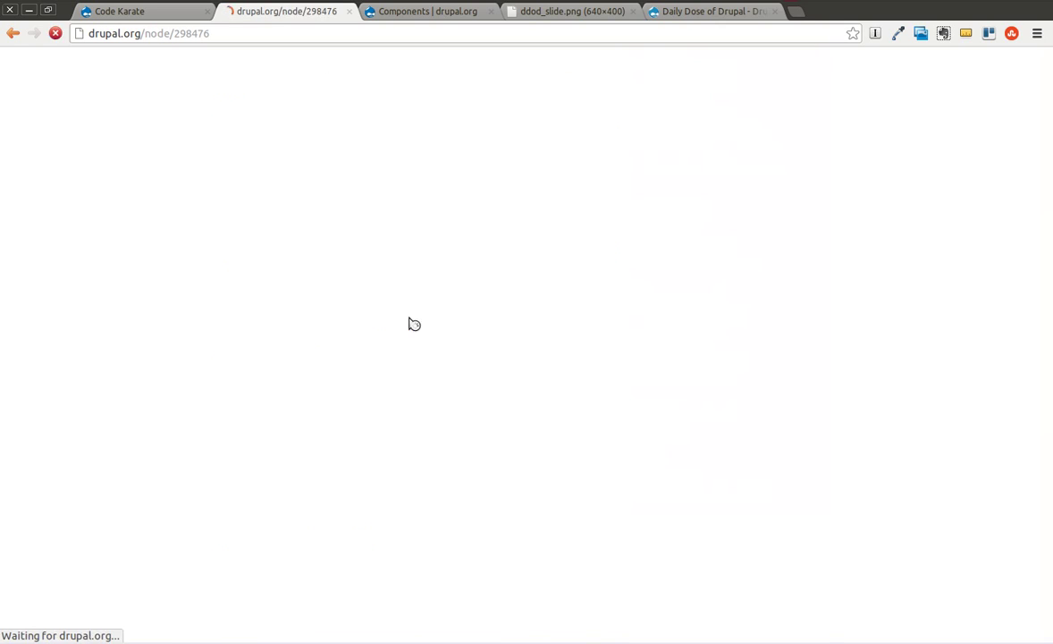
{"action": "scroll", "coordinate": [269, 358], "scroll_direction": "down", "scroll_amount": 4}
{"action": "scroll", "coordinate": [242, 393], "scroll_direction": "up", "scroll_amount": 3}
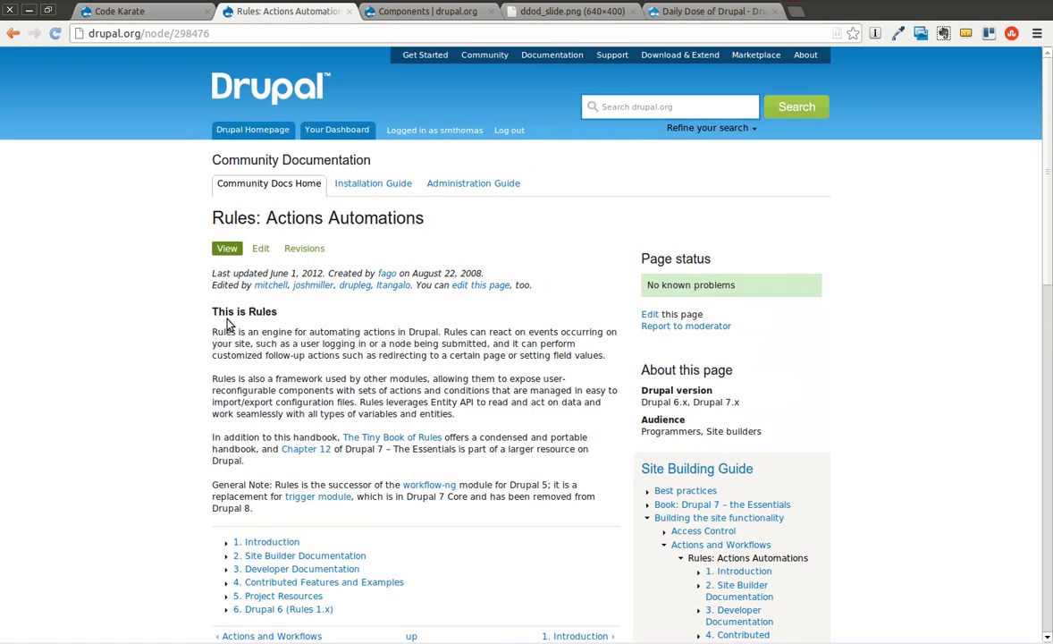
{"action": "scroll", "coordinate": [285, 319], "scroll_direction": "down", "scroll_amount": 2}
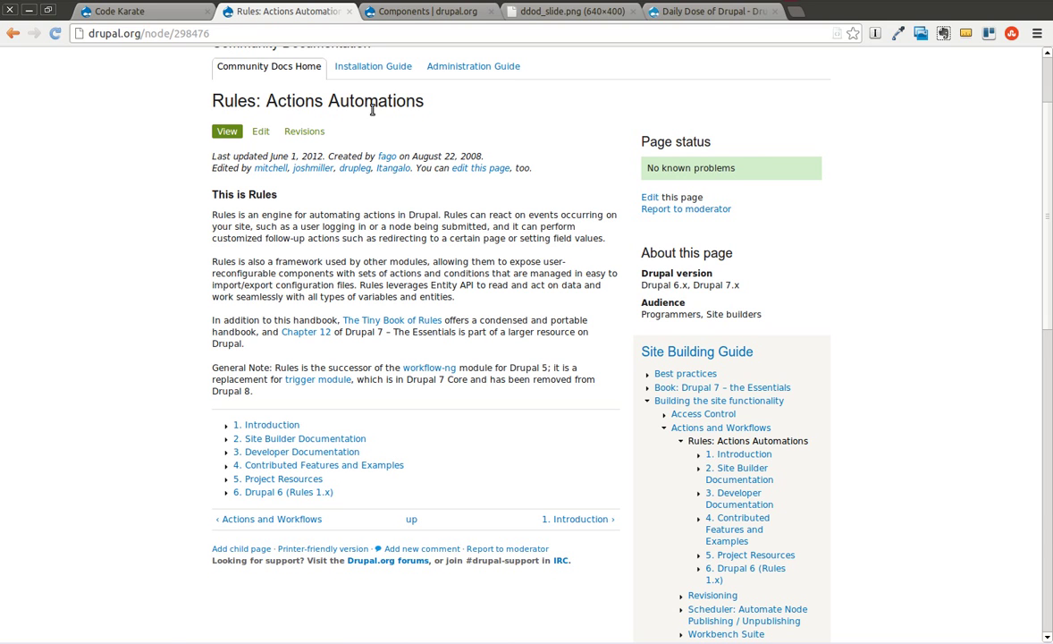
{"action": "left_click", "coordinate": [349, 12]}
Read through the drupal.org documentation on Rules components and bring up the ddod_slide.png image.
{"action": "scroll", "coordinate": [284, 79], "scroll_direction": "up", "scroll_amount": 1}
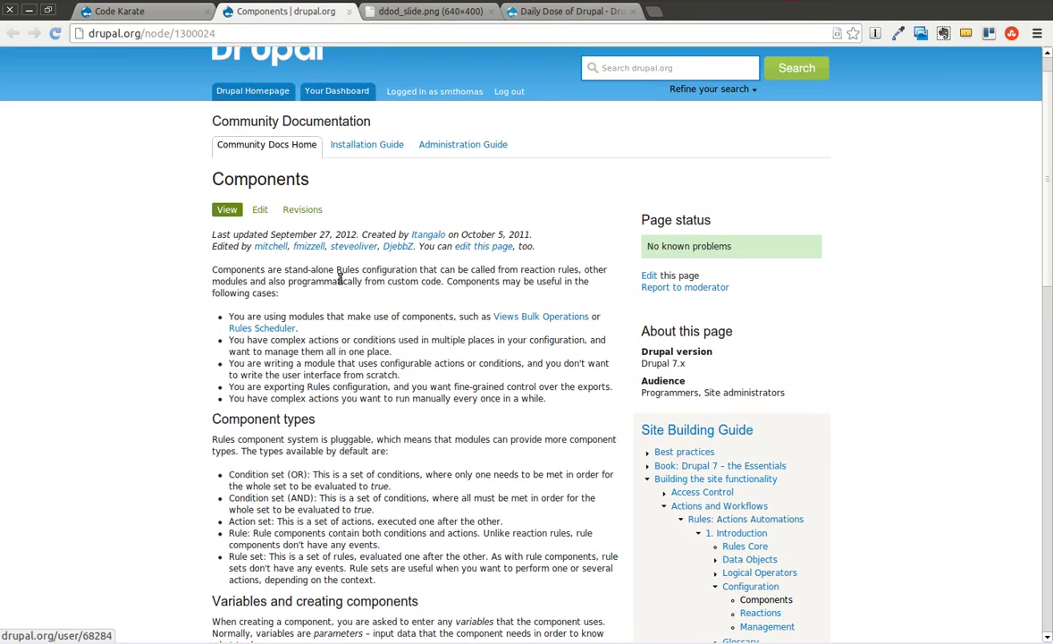
{"action": "scroll", "coordinate": [179, 169], "scroll_direction": "down", "scroll_amount": 8}
{"action": "scroll", "coordinate": [178, 182], "scroll_direction": "down", "scroll_amount": 2}
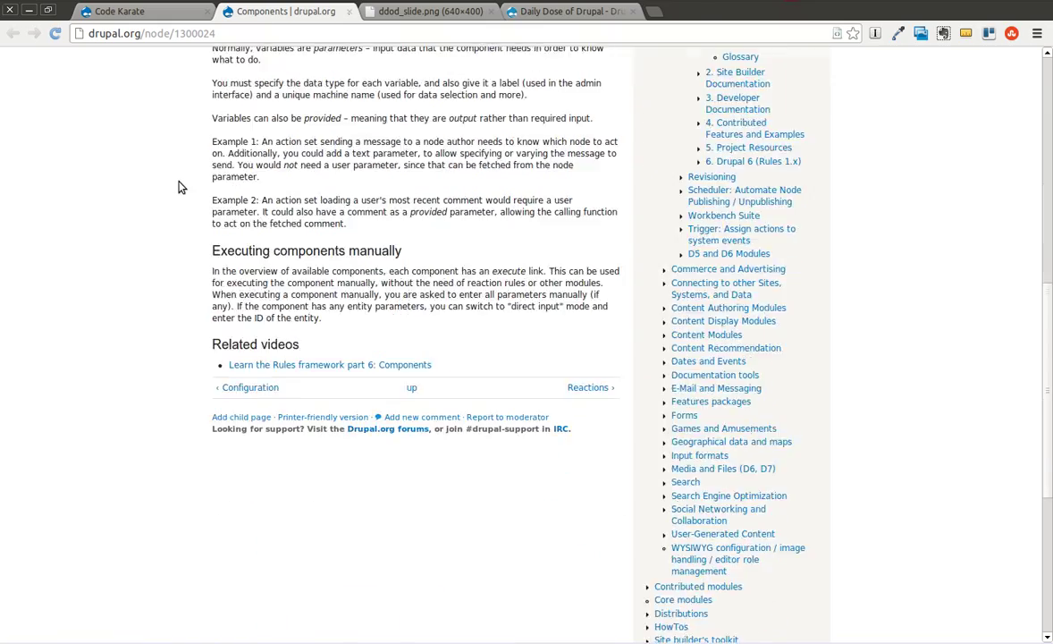
{"action": "scroll", "coordinate": [181, 187], "scroll_direction": "up", "scroll_amount": 5}
{"action": "scroll", "coordinate": [170, 143], "scroll_direction": "up", "scroll_amount": 3}
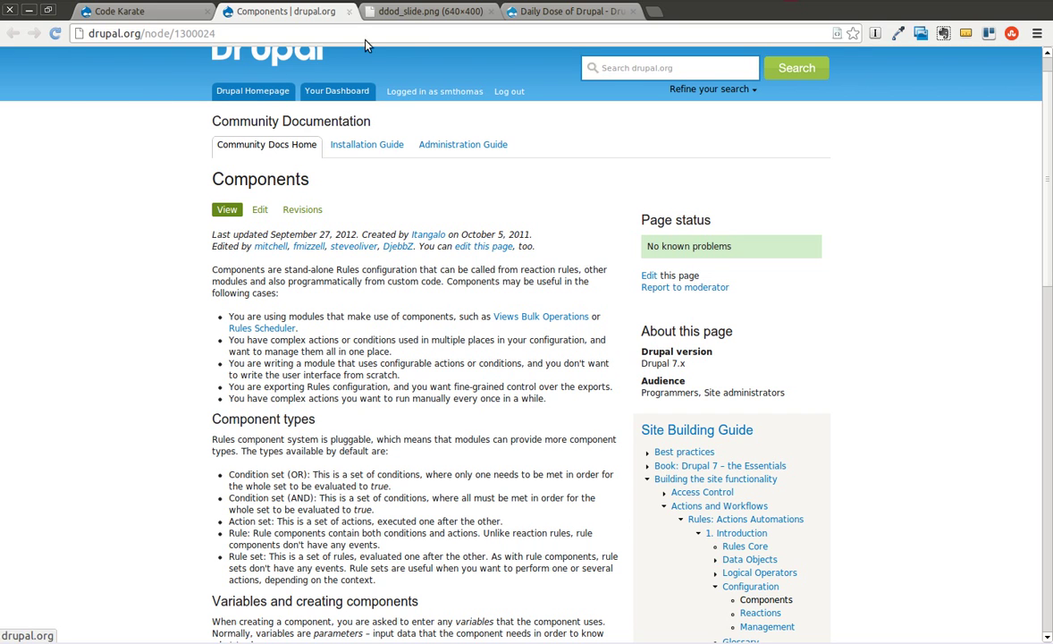
{"action": "left_click", "coordinate": [404, 16]}
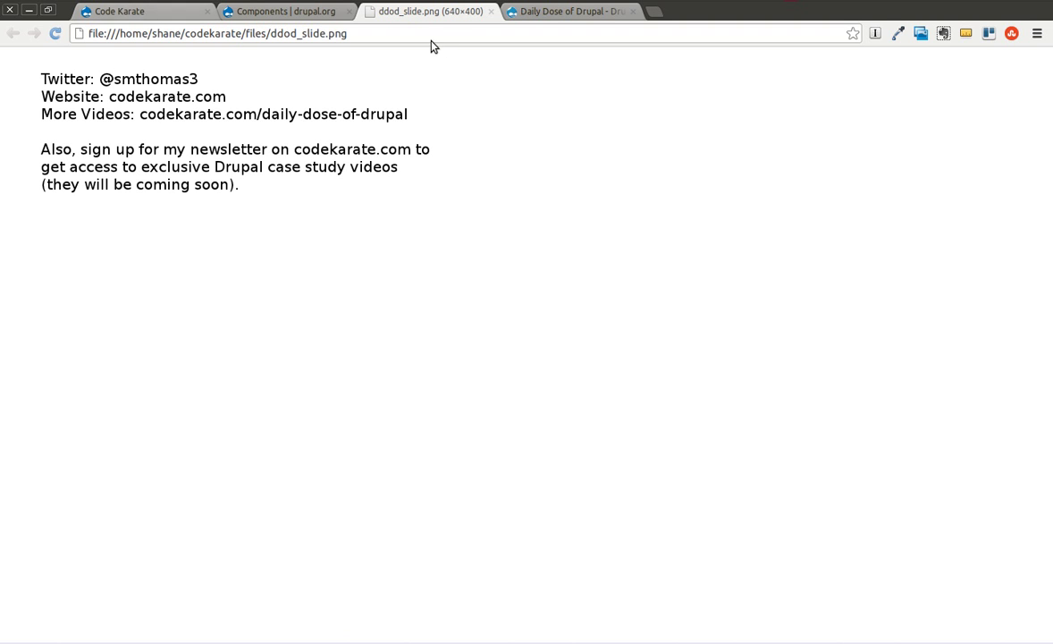
Switch to the Code Karate test site and open the Rules page in its workflow configuration.
{"action": "left_click", "coordinate": [175, 11]}
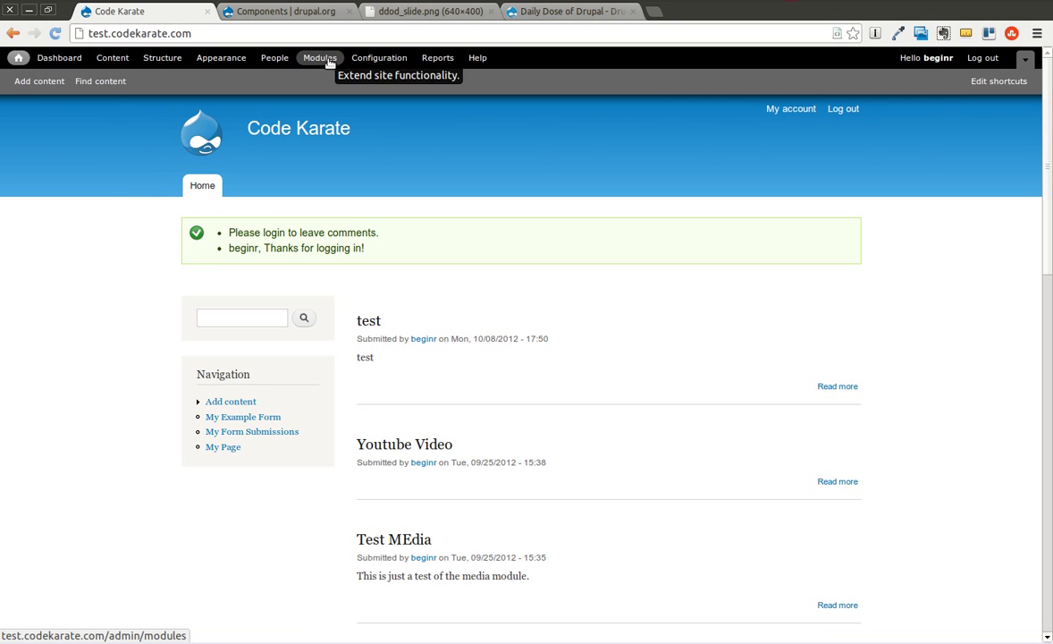
{"action": "left_click", "coordinate": [377, 57]}
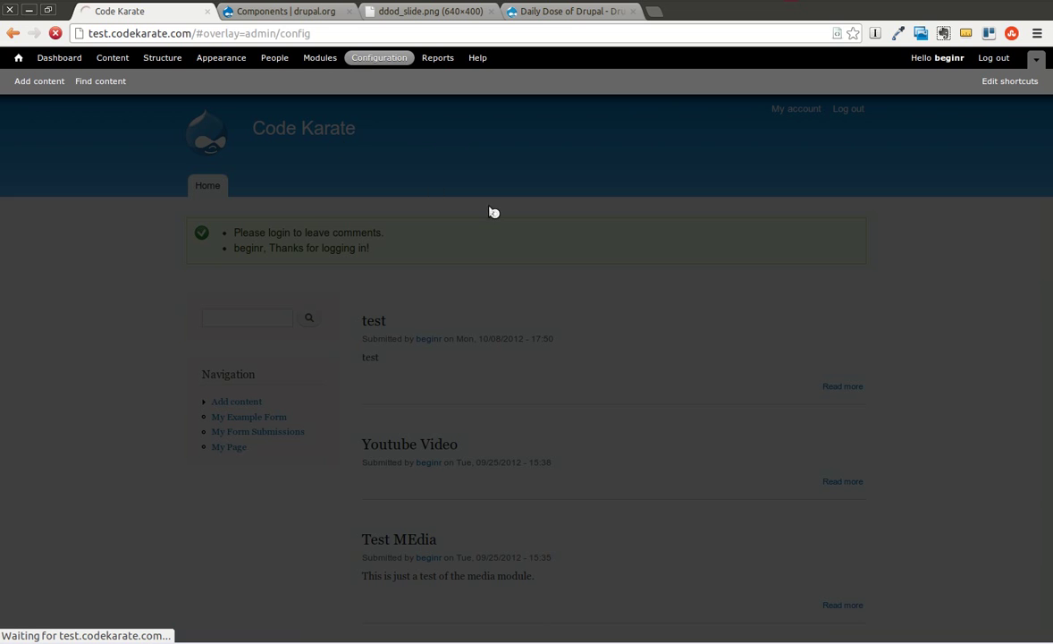
{"action": "left_click", "coordinate": [297, 13]}
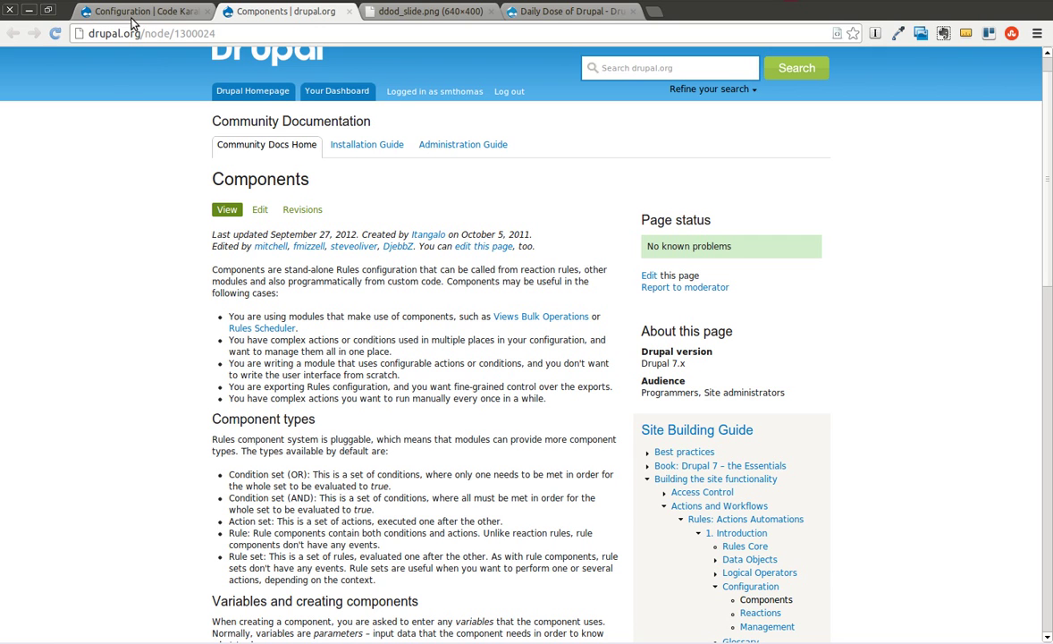
{"action": "left_click", "coordinate": [152, 12]}
{"action": "scroll", "coordinate": [626, 375], "scroll_direction": "down", "scroll_amount": 6}
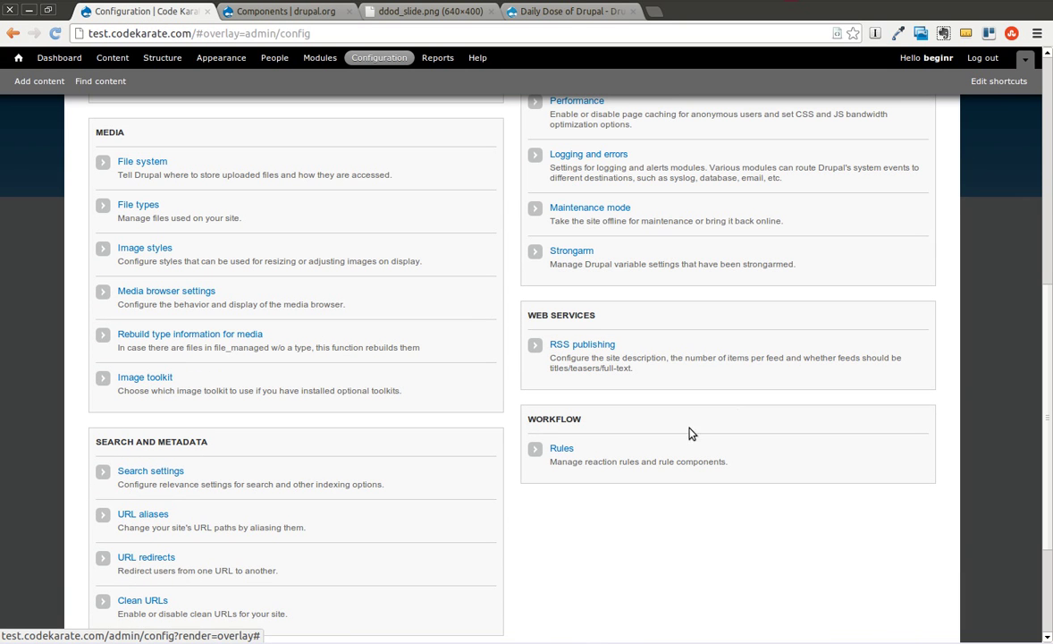
{"action": "left_click", "coordinate": [561, 448]}
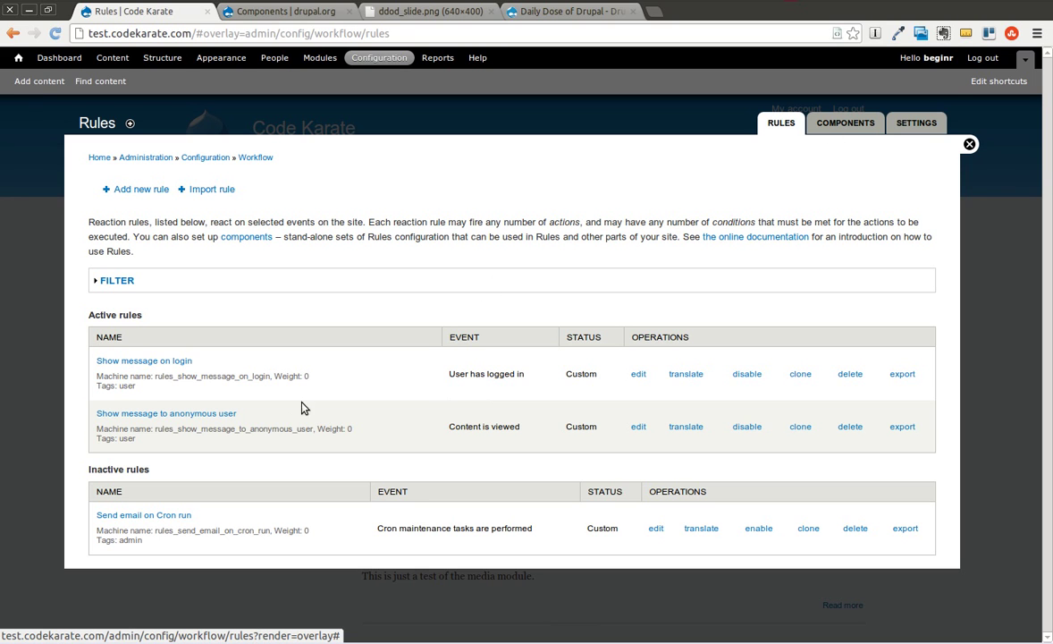
Open the form for adding a Rules component and examine the component plugin types it offers.
{"action": "left_click", "coordinate": [836, 125]}
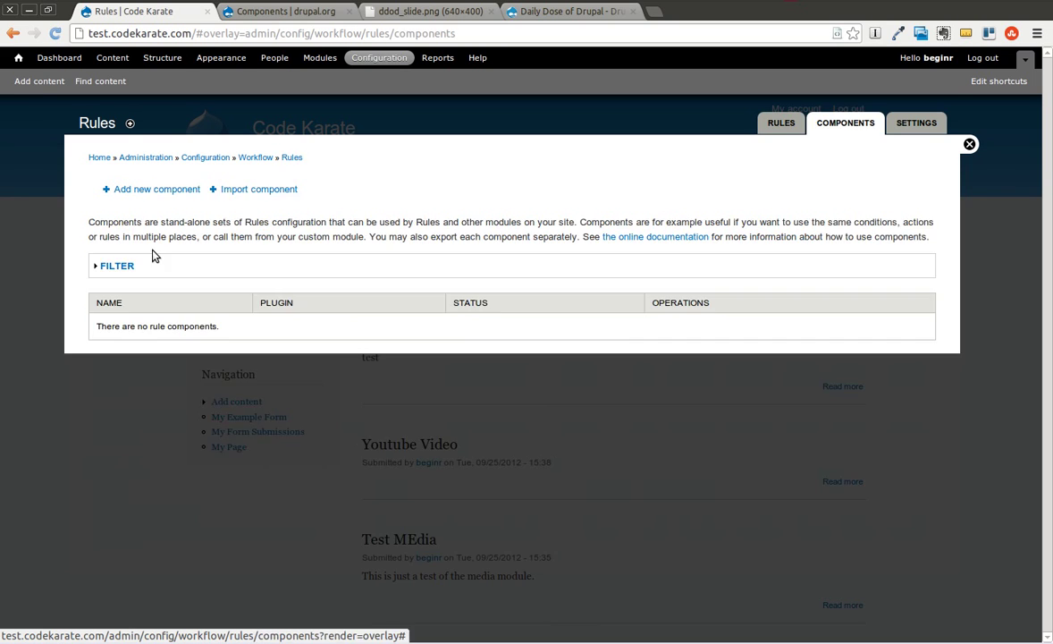
{"action": "left_click", "coordinate": [166, 191]}
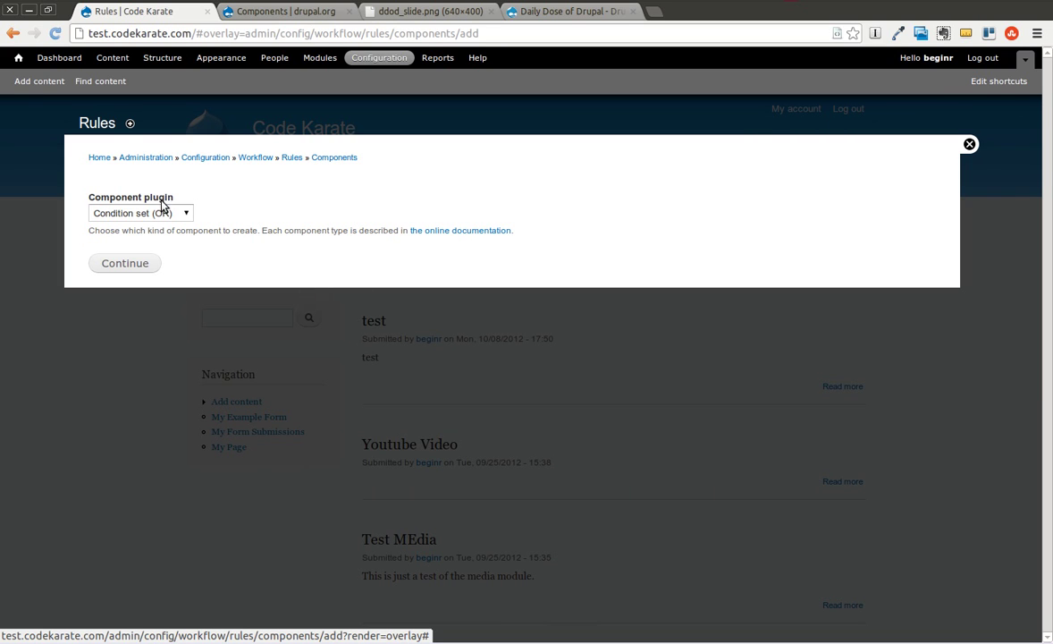
{"action": "left_click", "coordinate": [168, 213]}
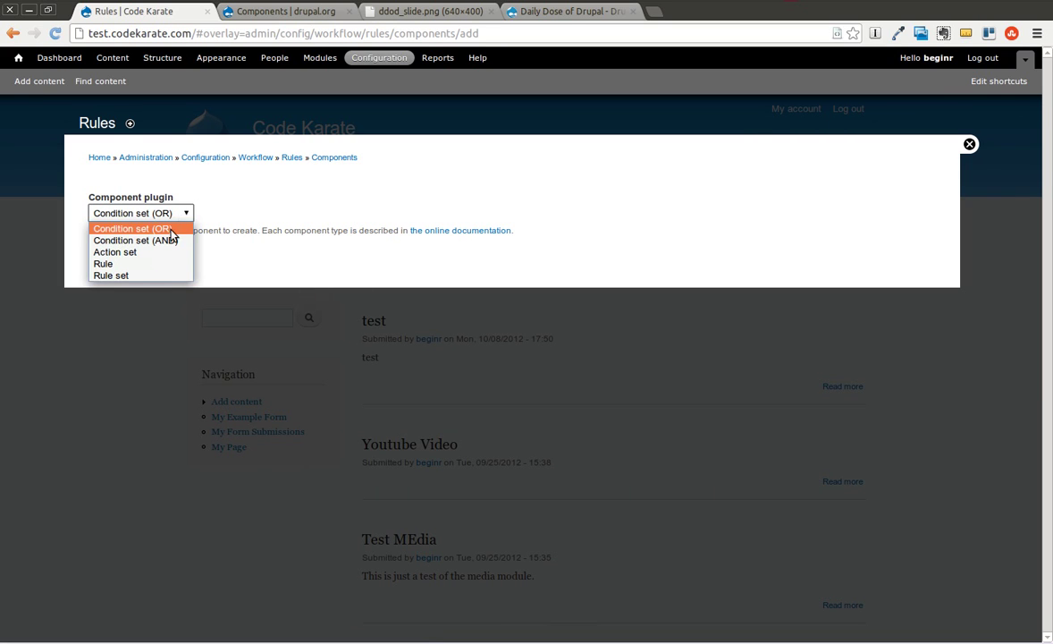
{"action": "left_click", "coordinate": [226, 205]}
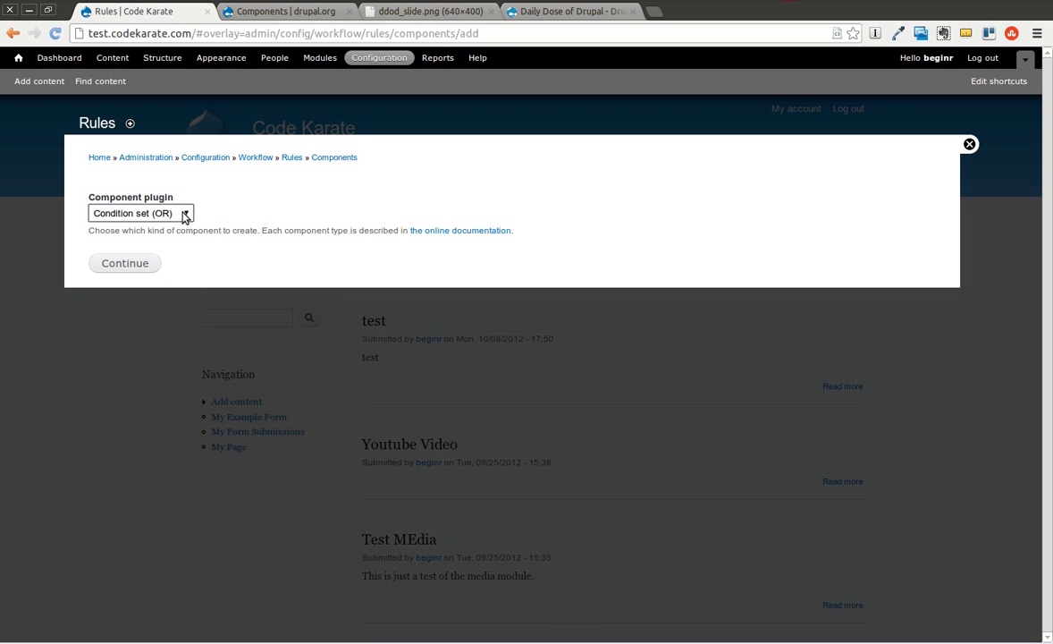
{"action": "left_click", "coordinate": [185, 217]}
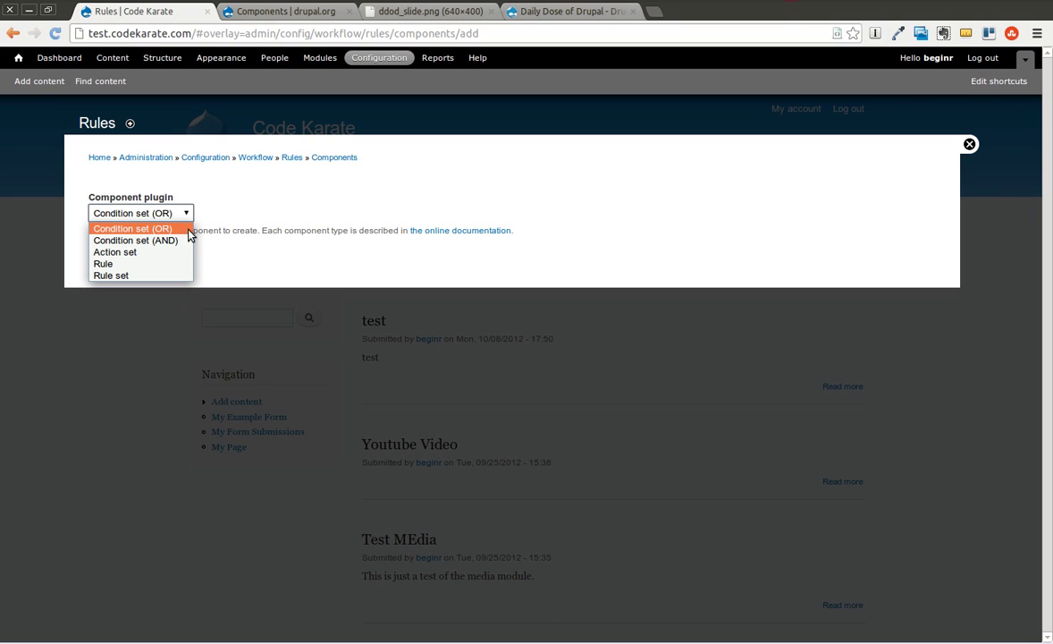
{"action": "left_click", "coordinate": [225, 230]}
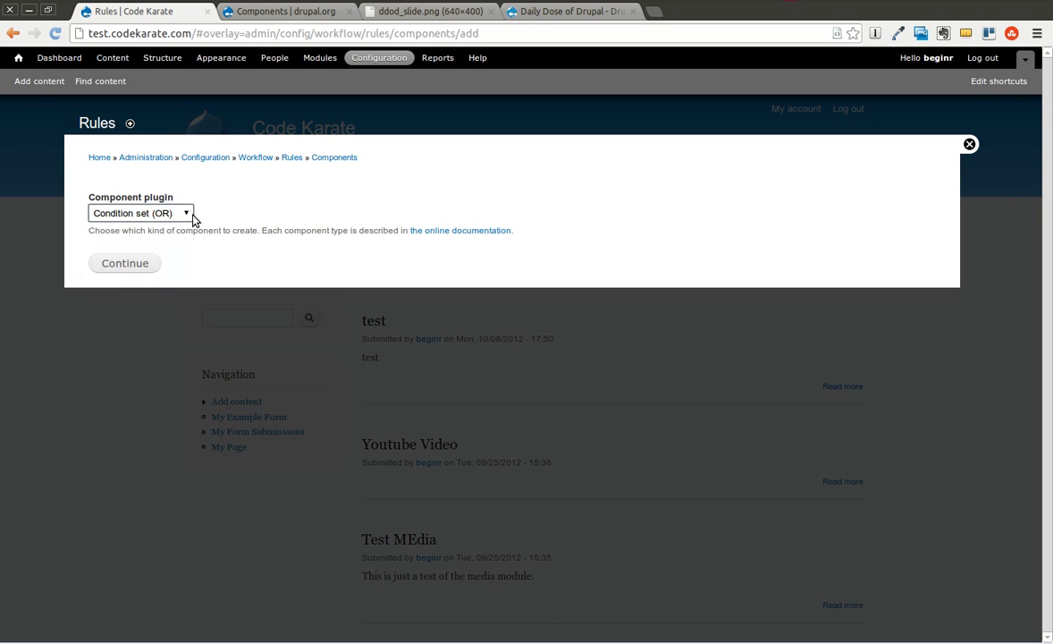
{"action": "left_click", "coordinate": [183, 212]}
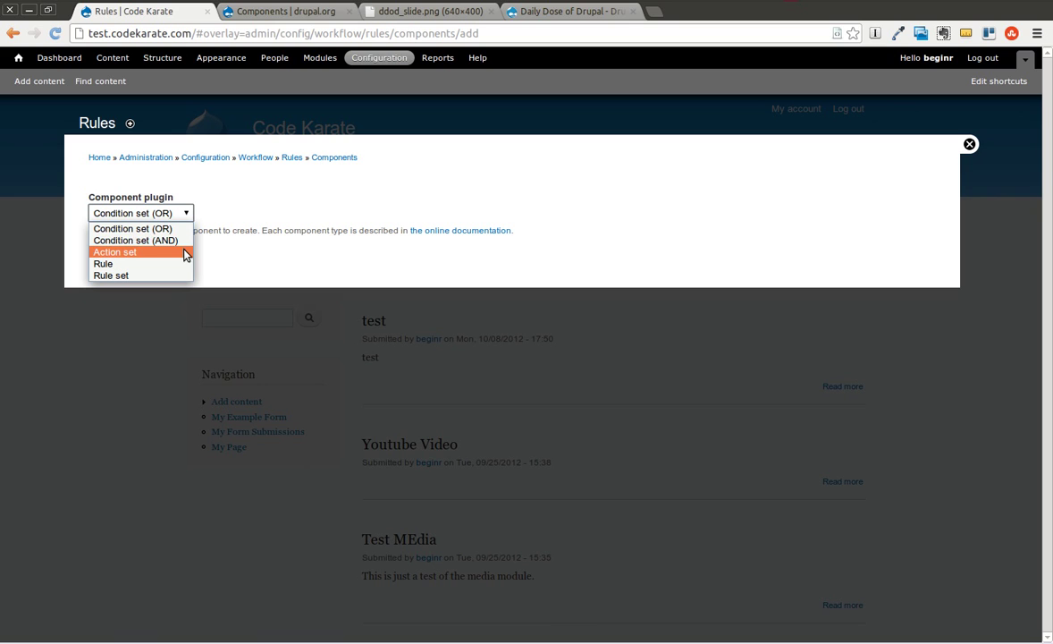
{"action": "left_click", "coordinate": [214, 243]}
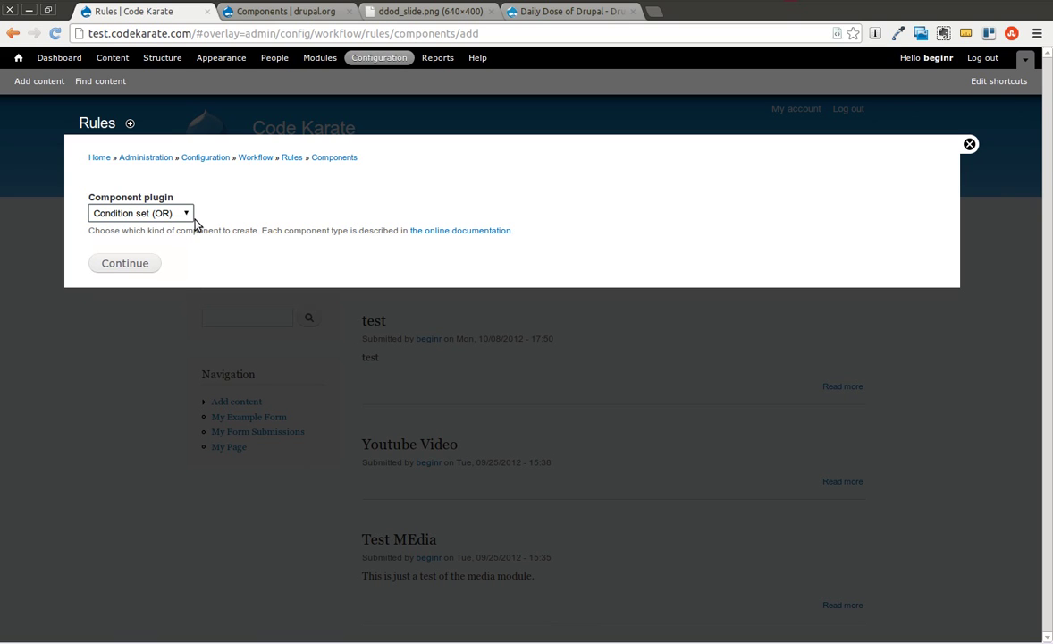
{"action": "left_click", "coordinate": [185, 215]}
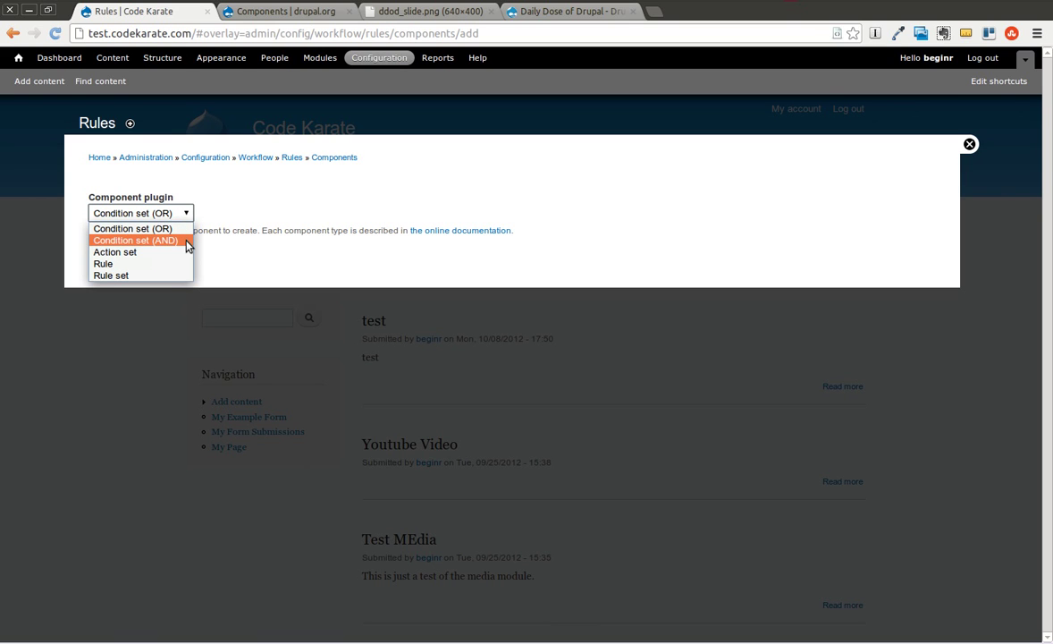
{"action": "left_click", "coordinate": [198, 244]}
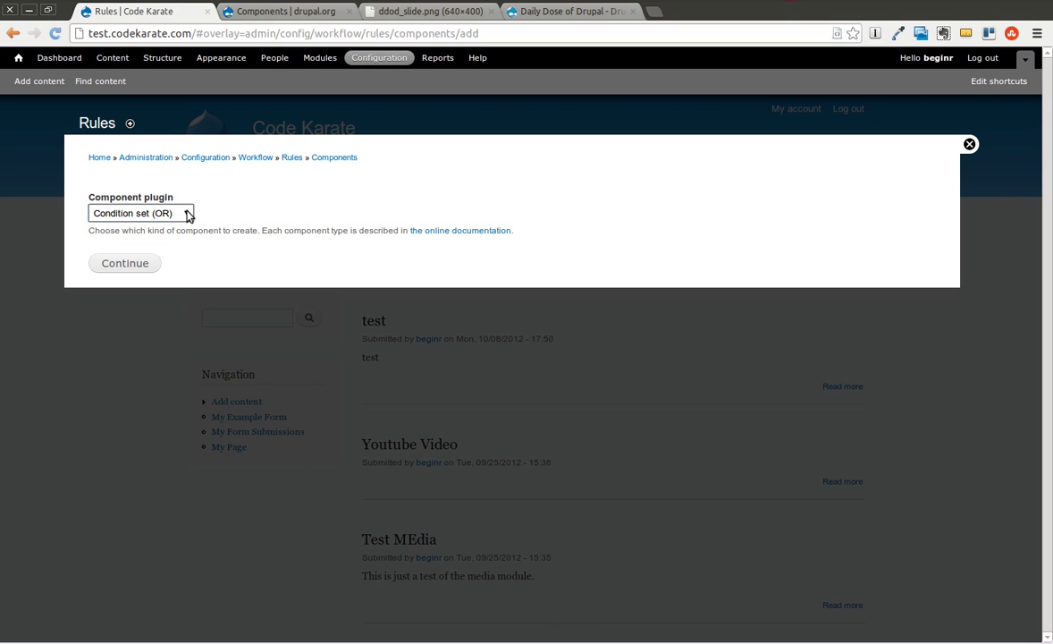
{"action": "left_click", "coordinate": [188, 215]}
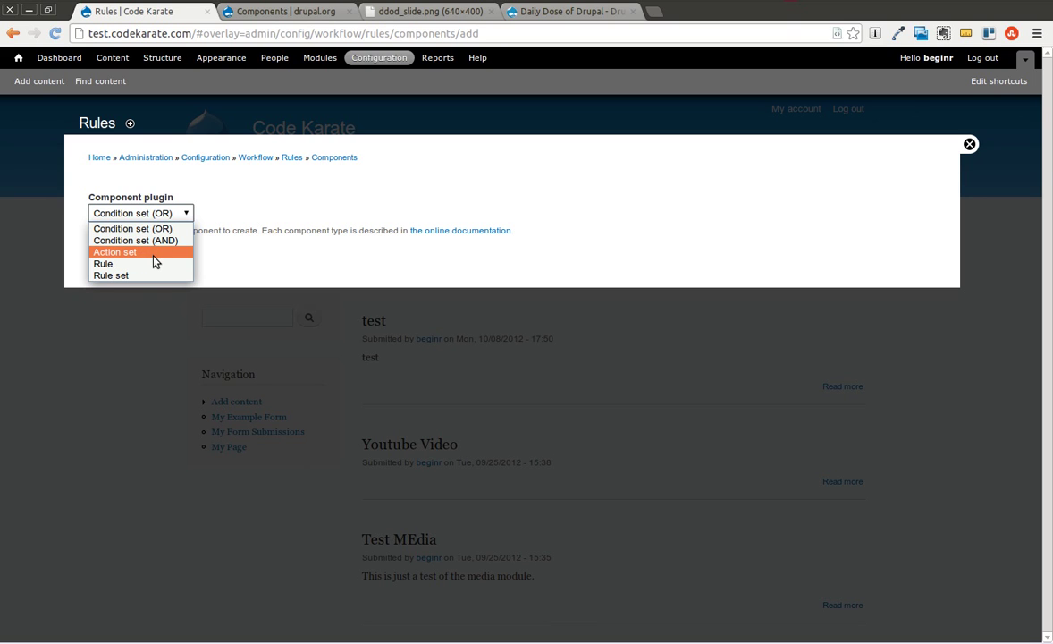
{"action": "left_click", "coordinate": [212, 274]}
{"action": "left_click", "coordinate": [190, 216]}
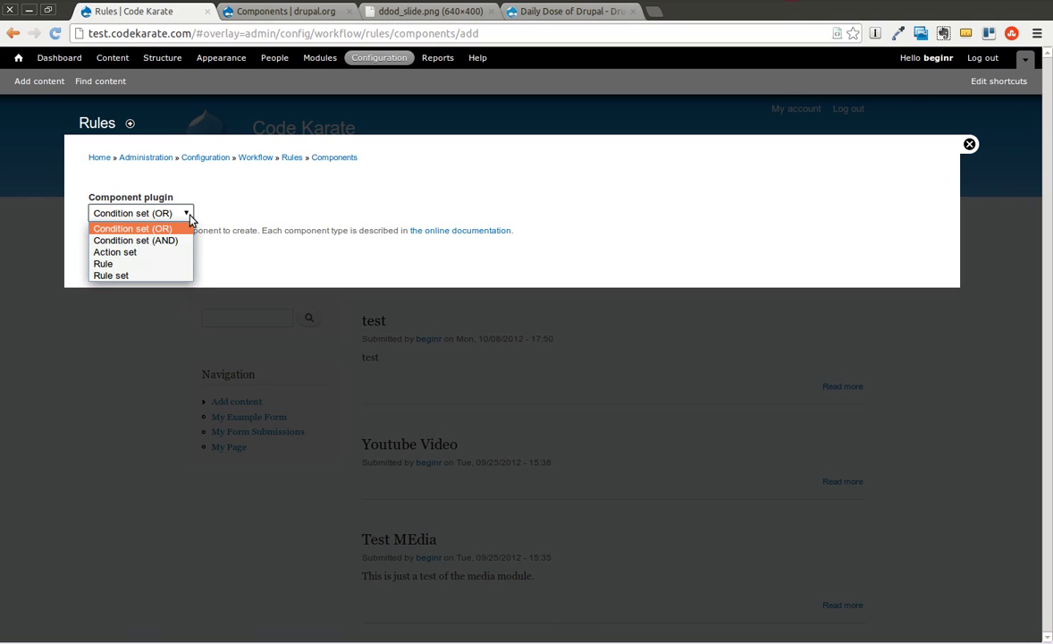
{"action": "left_click", "coordinate": [228, 260]}
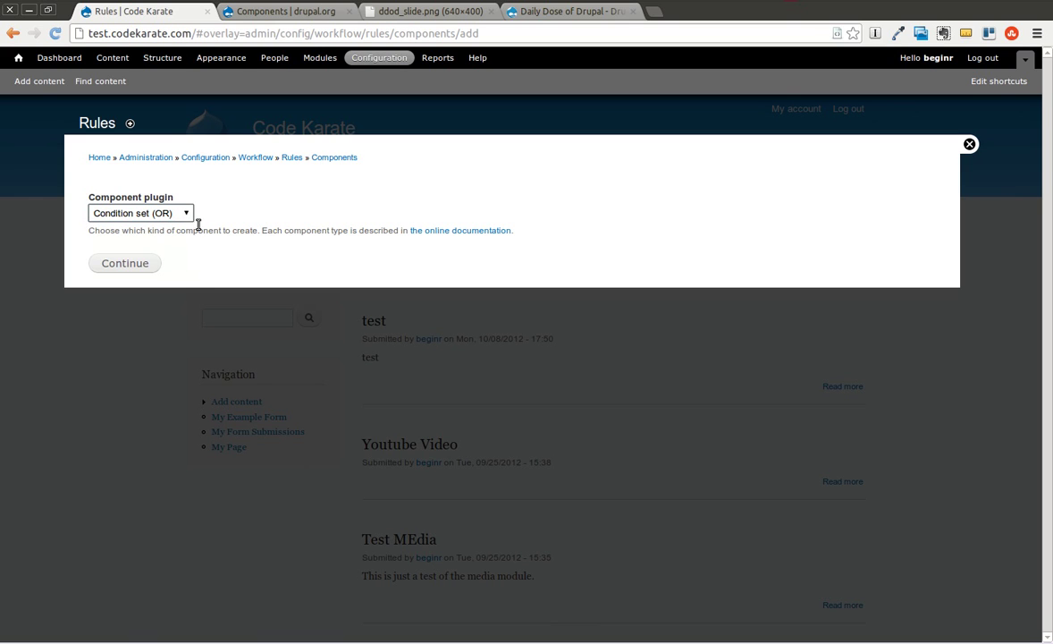
Open the "Show message to anonymous user" reaction rule and examine its events, conditions and actions.
{"action": "left_click", "coordinate": [291, 158]}
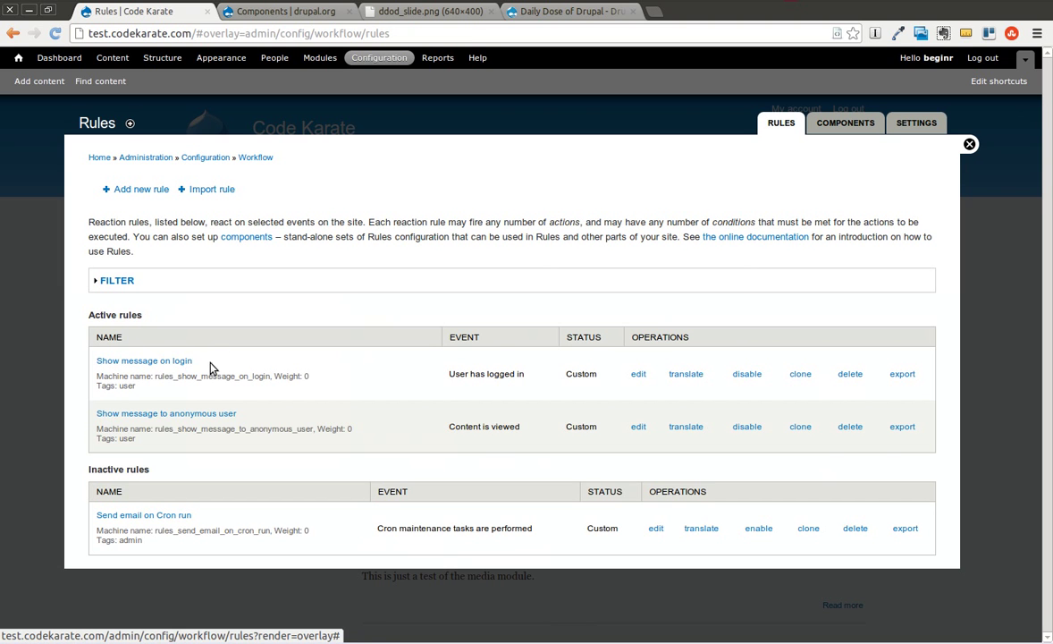
{"action": "left_click", "coordinate": [190, 416]}
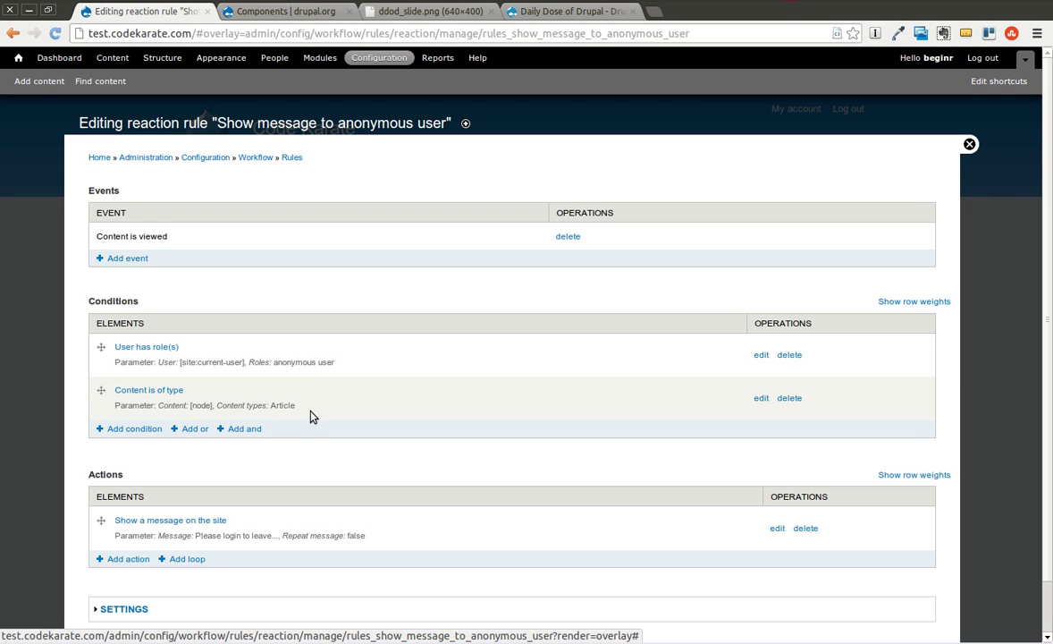
{"action": "scroll", "coordinate": [313, 416], "scroll_direction": "down", "scroll_amount": 1}
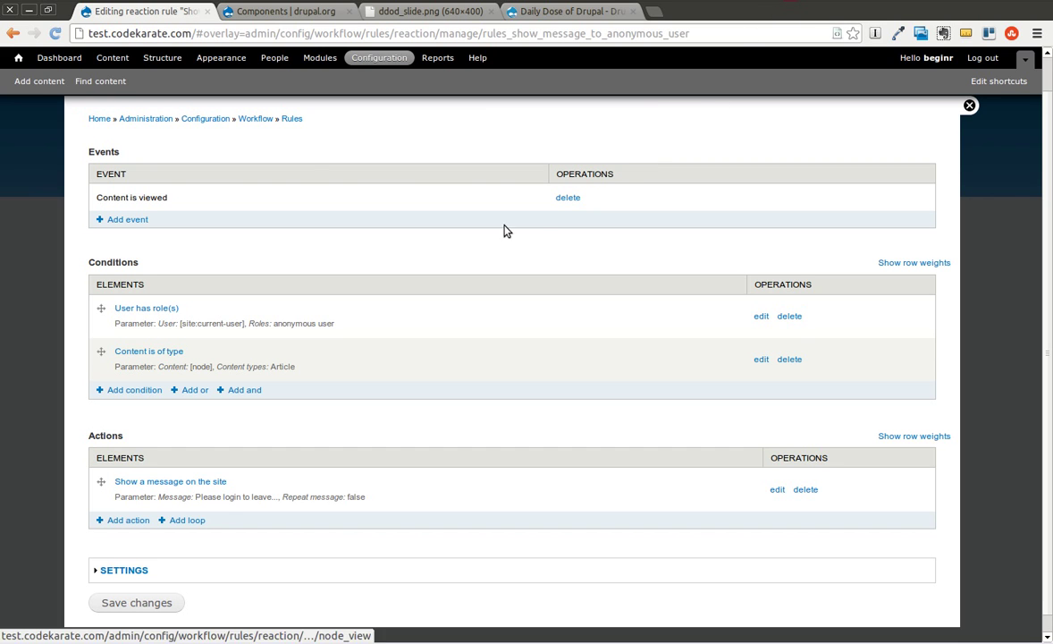
{"action": "scroll", "coordinate": [286, 161], "scroll_direction": "up", "scroll_amount": 1}
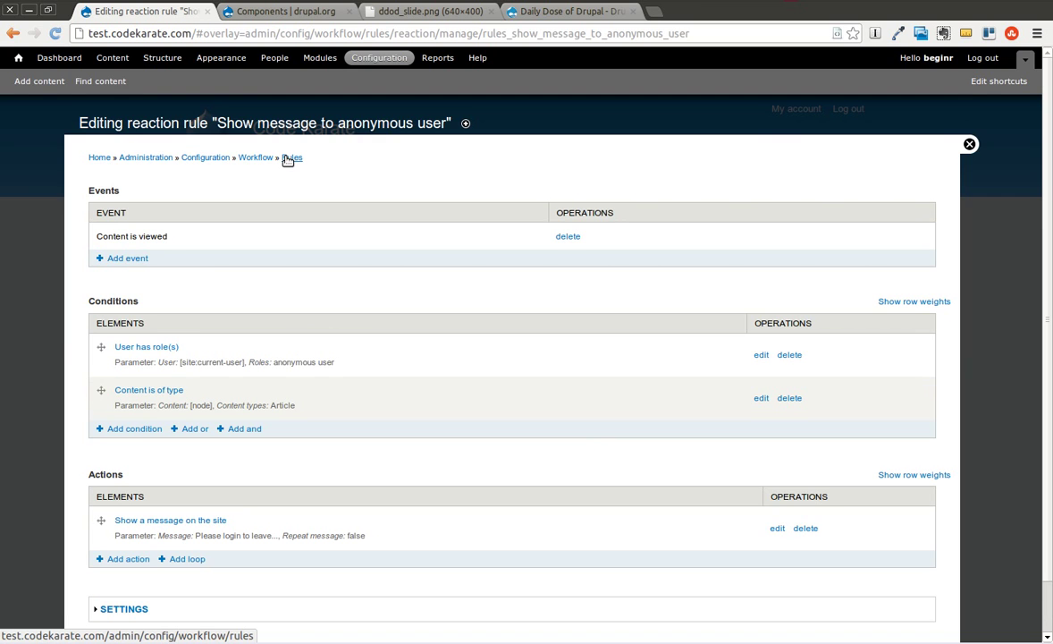
Start adding a new Rules component and set its component plugin to Condition set (AND).
{"action": "left_click", "coordinate": [291, 158]}
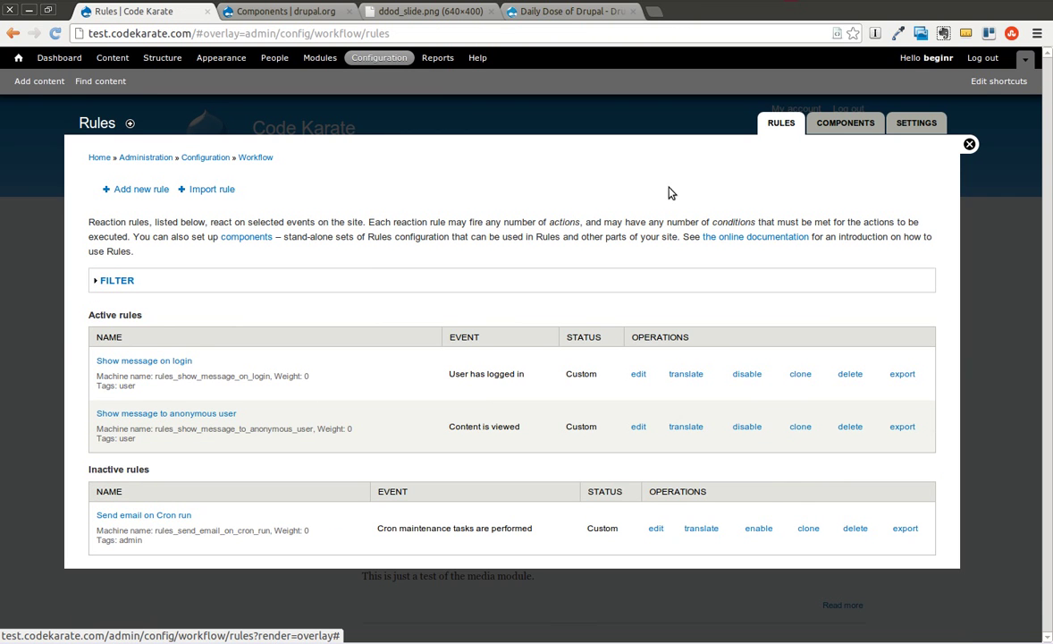
{"action": "left_click", "coordinate": [829, 128]}
{"action": "left_click", "coordinate": [158, 191]}
{"action": "left_click", "coordinate": [165, 212]}
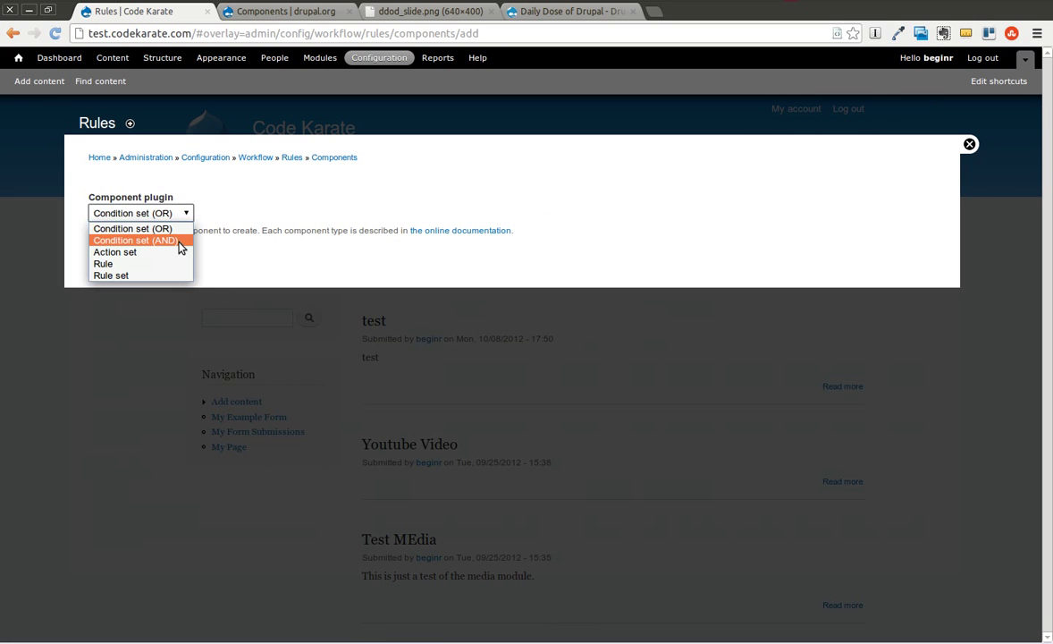
{"action": "left_click", "coordinate": [177, 241]}
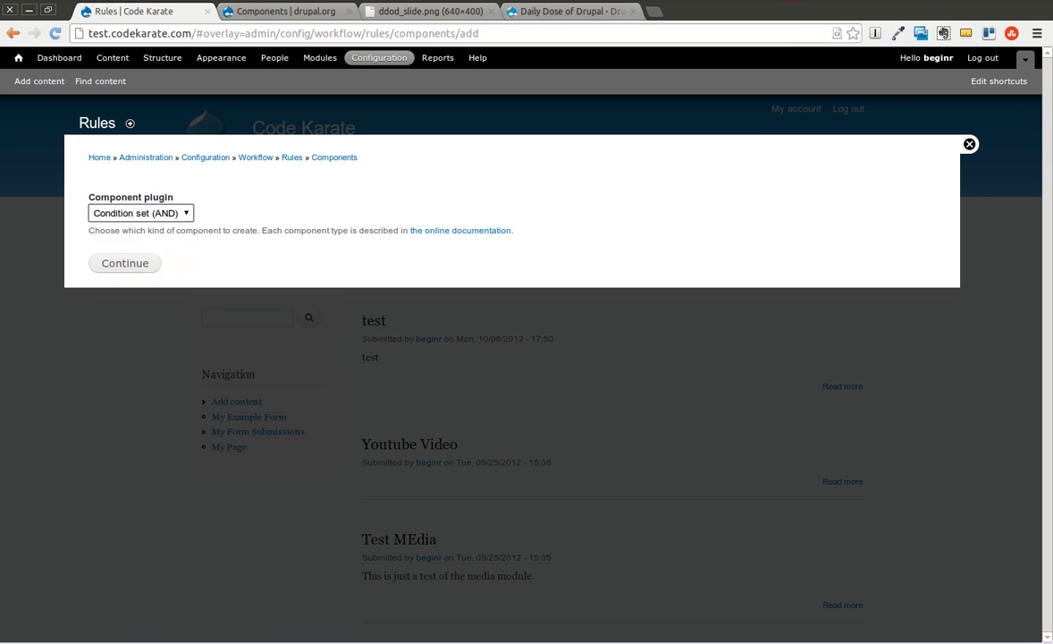
{"action": "left_click", "coordinate": [791, 0]}
{"action": "left_click", "coordinate": [743, 11]}
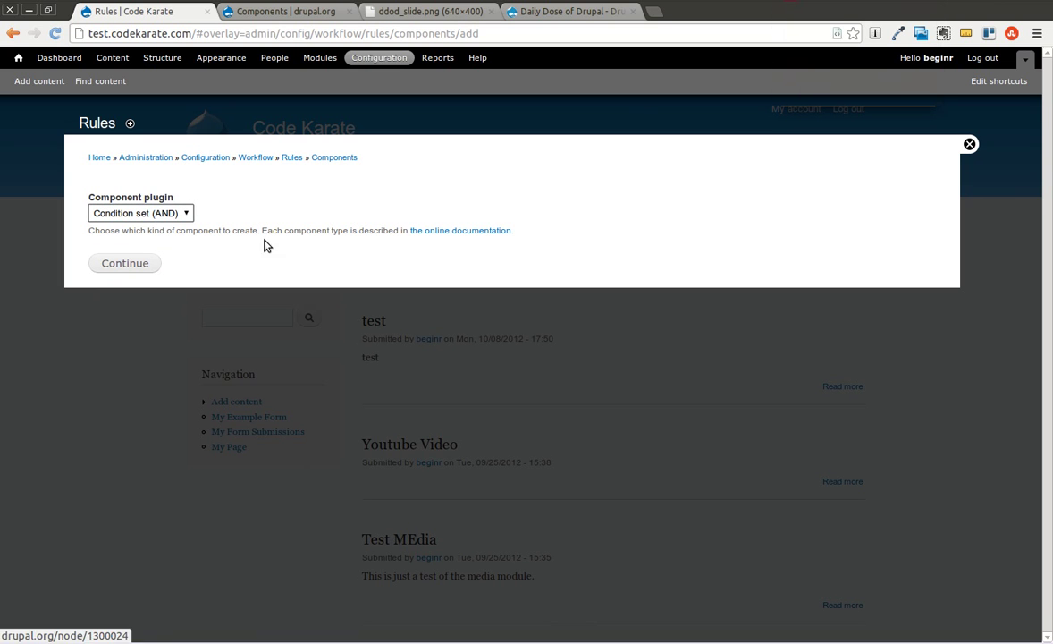
Name the condition set component "Anonymouse user on article page" and tag it "user".
{"action": "left_click", "coordinate": [131, 256]}
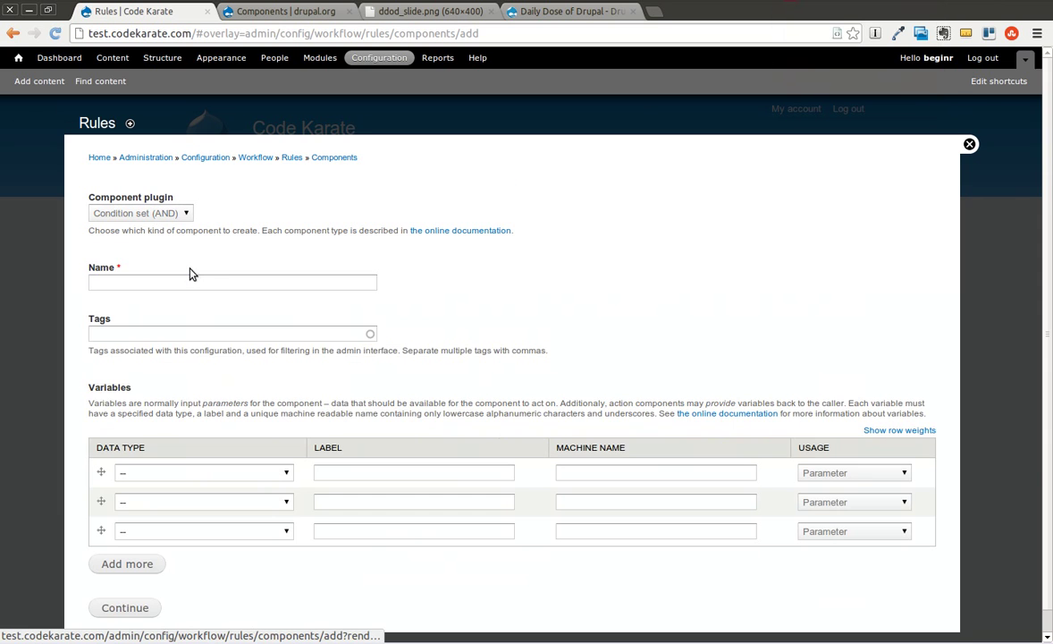
{"action": "left_click", "coordinate": [150, 280]}
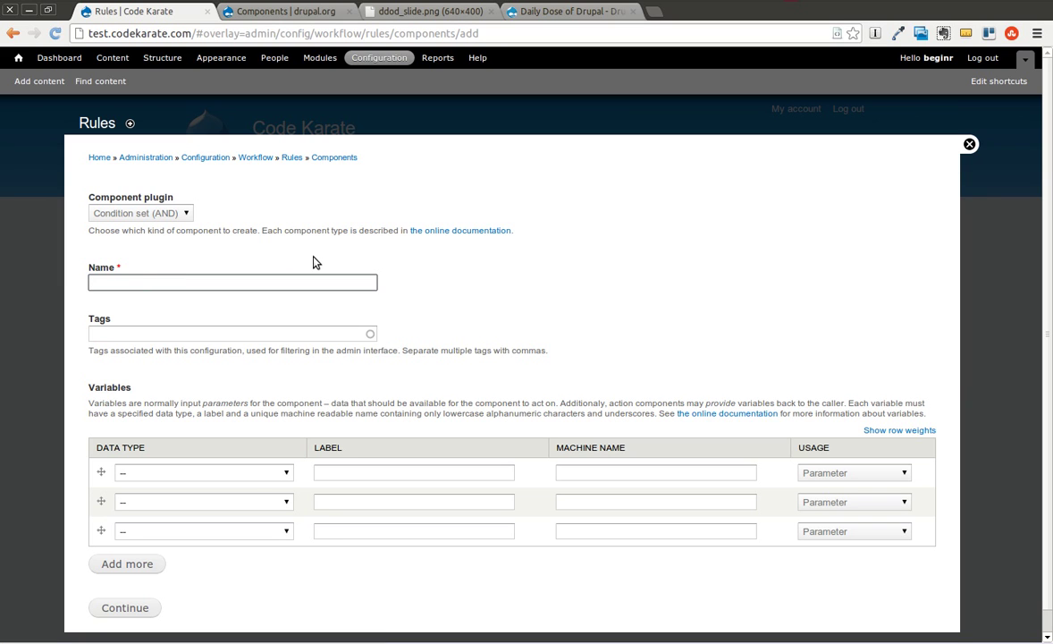
{"action": "type", "text": "Anon"}
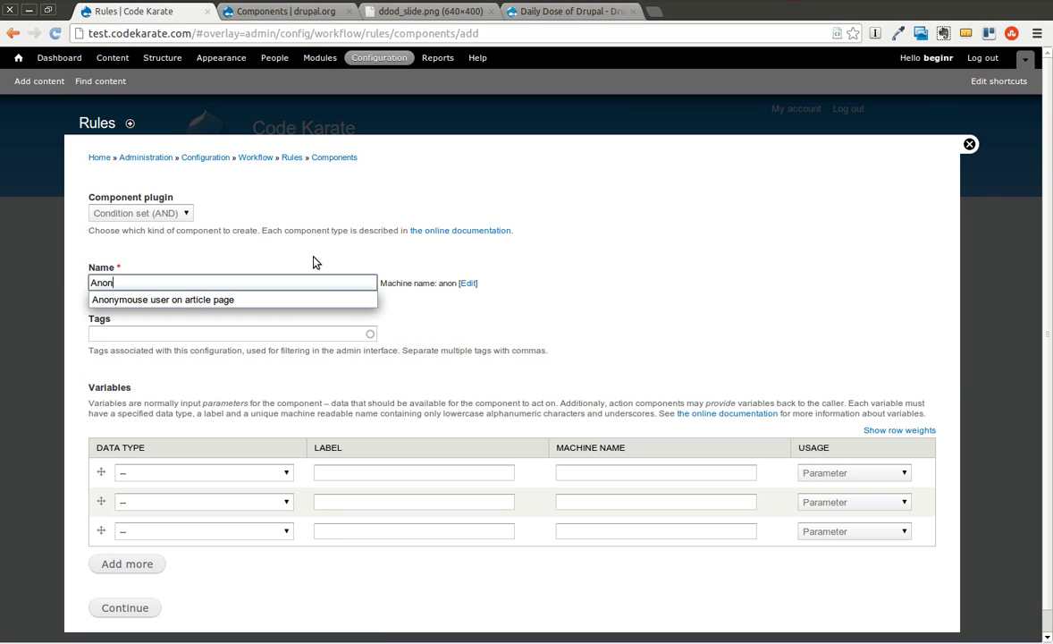
{"action": "key", "text": "Down"}
{"action": "key", "text": "Return"}
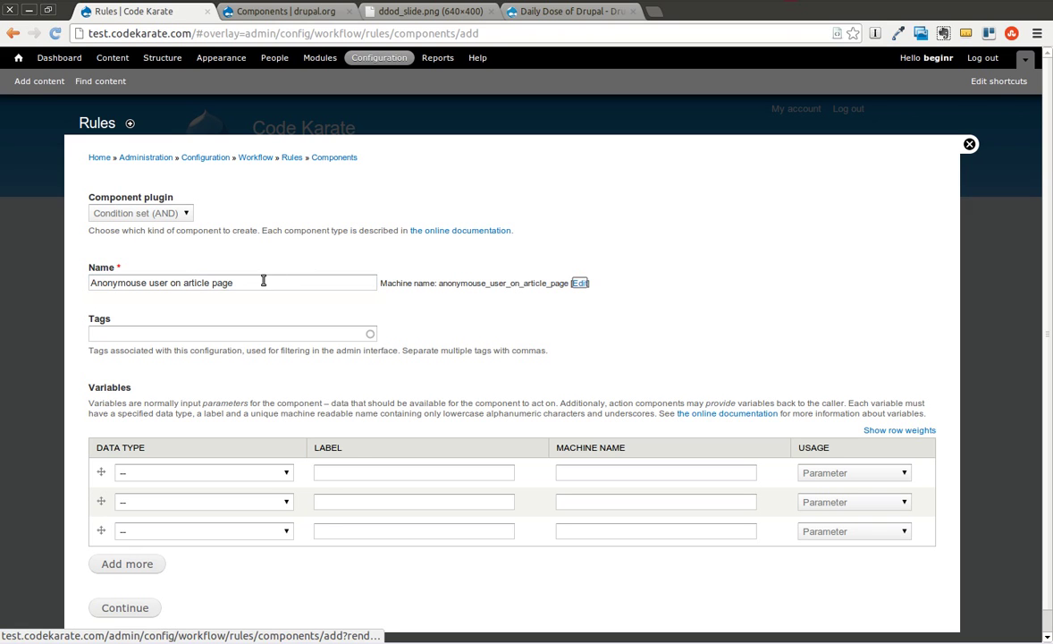
{"action": "left_click", "coordinate": [153, 338]}
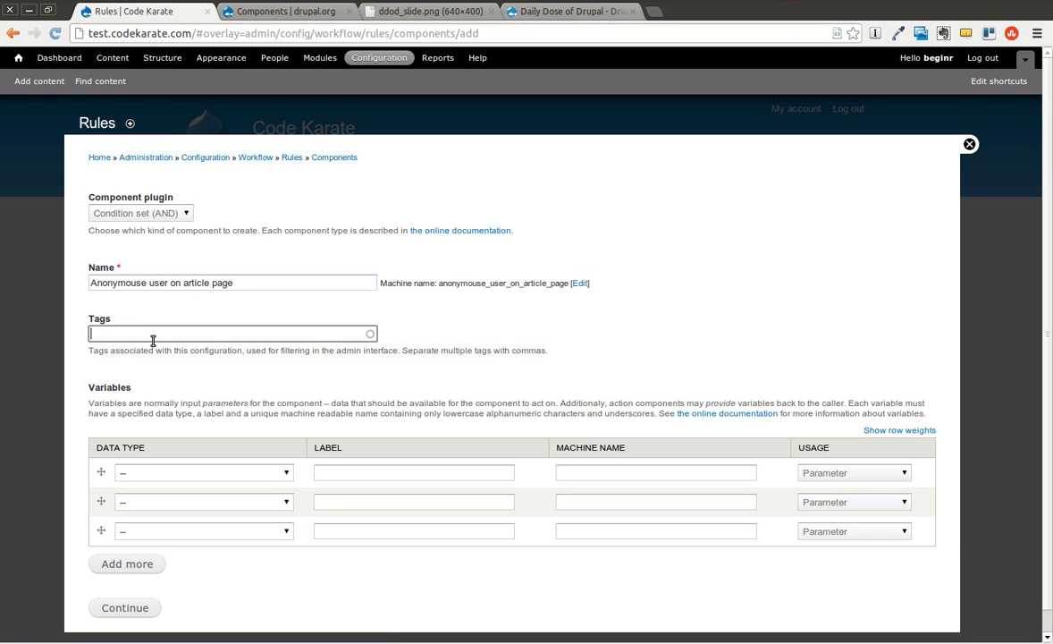
{"action": "type", "text": "user"}
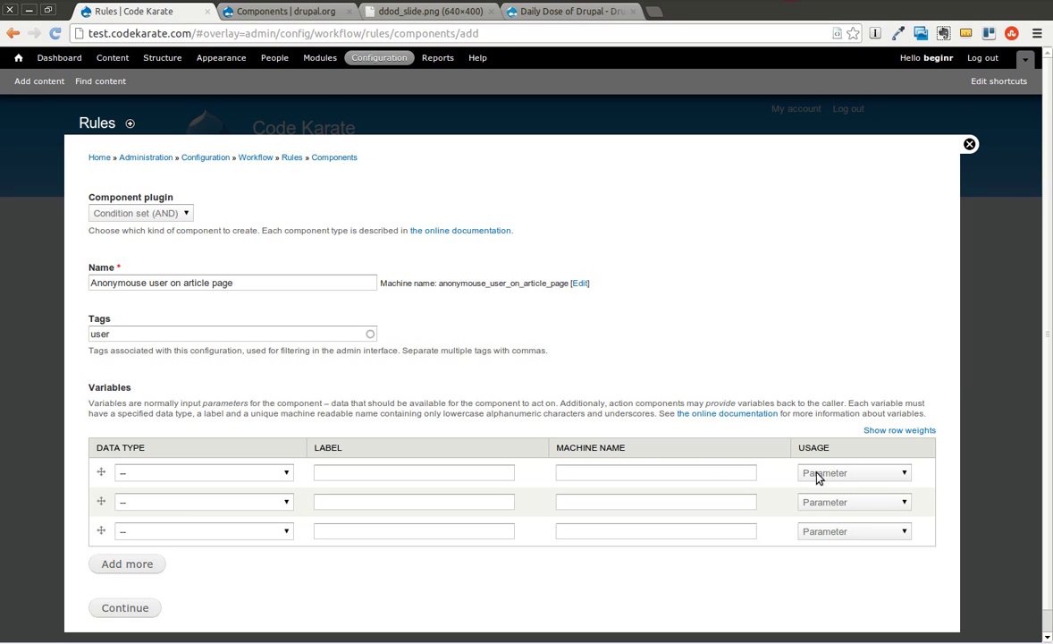
Define the first component variable with data type User, label "Current User" and machine name "current_user".
{"action": "left_click", "coordinate": [274, 478]}
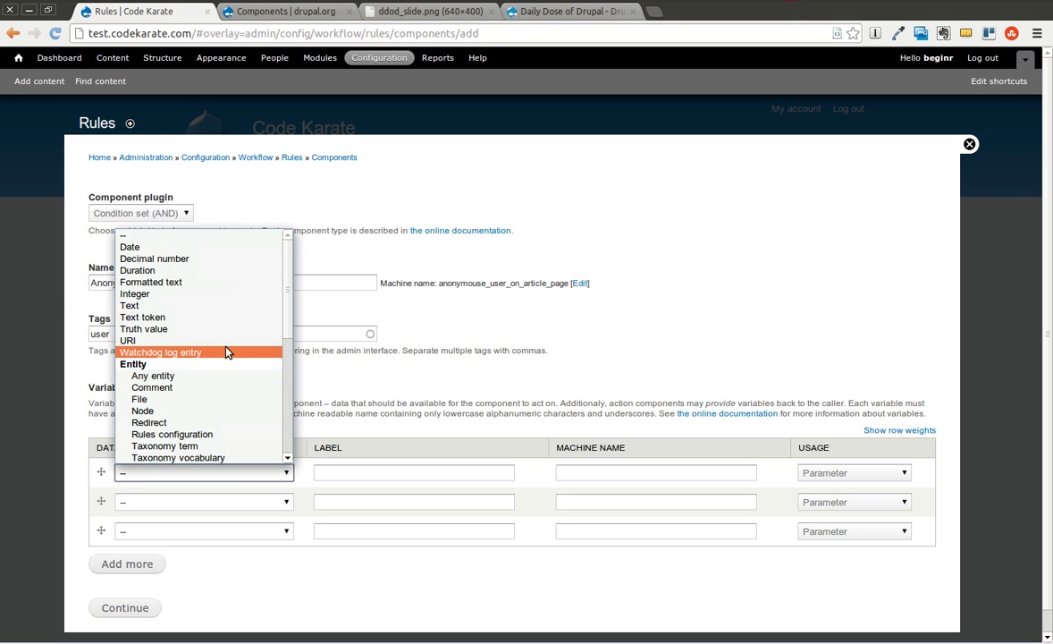
{"action": "scroll", "coordinate": [224, 344], "scroll_direction": "down", "scroll_amount": 4}
{"action": "scroll", "coordinate": [219, 344], "scroll_direction": "up", "scroll_amount": 2}
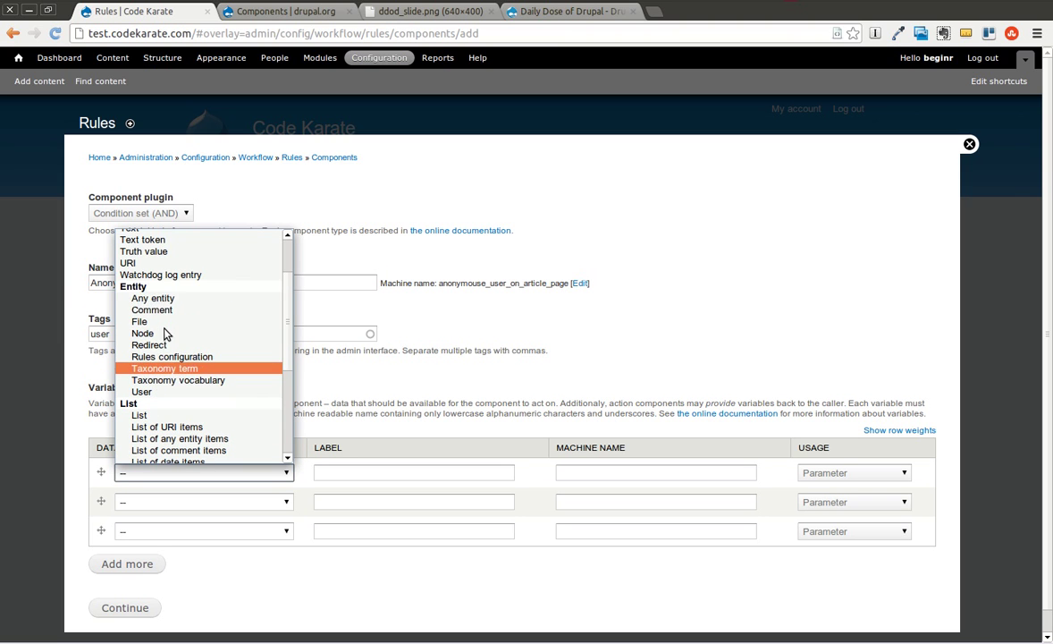
{"action": "left_click", "coordinate": [161, 391]}
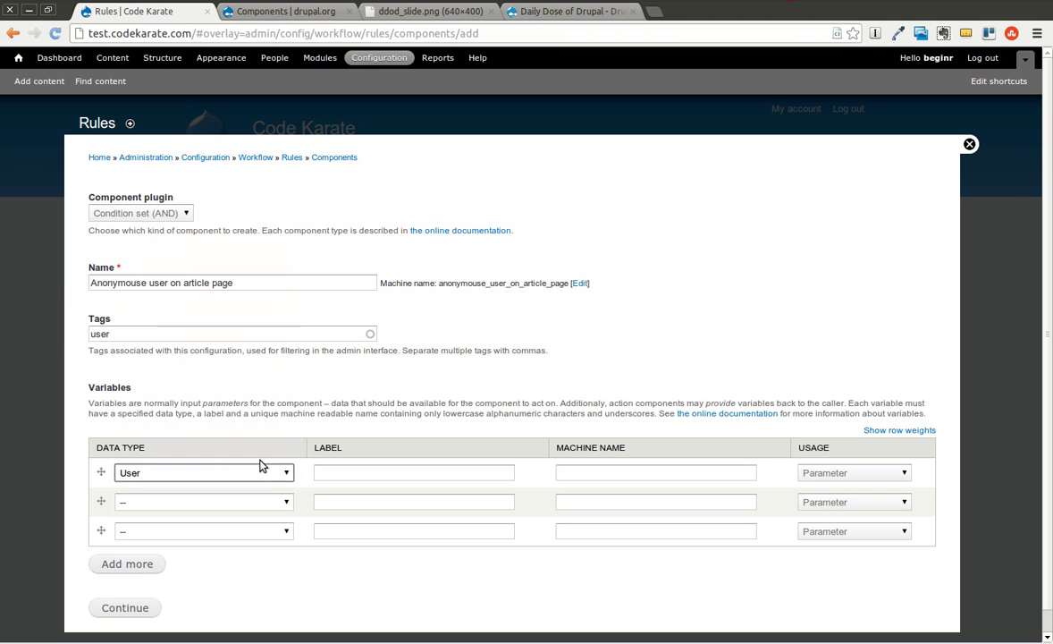
{"action": "left_click", "coordinate": [350, 472]}
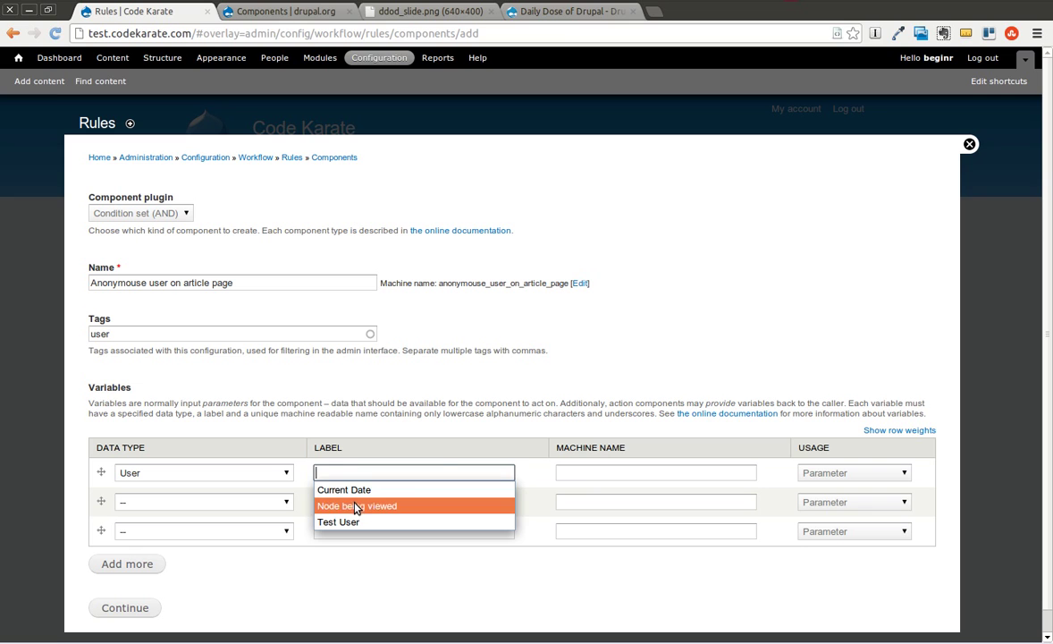
{"action": "left_click", "coordinate": [333, 468]}
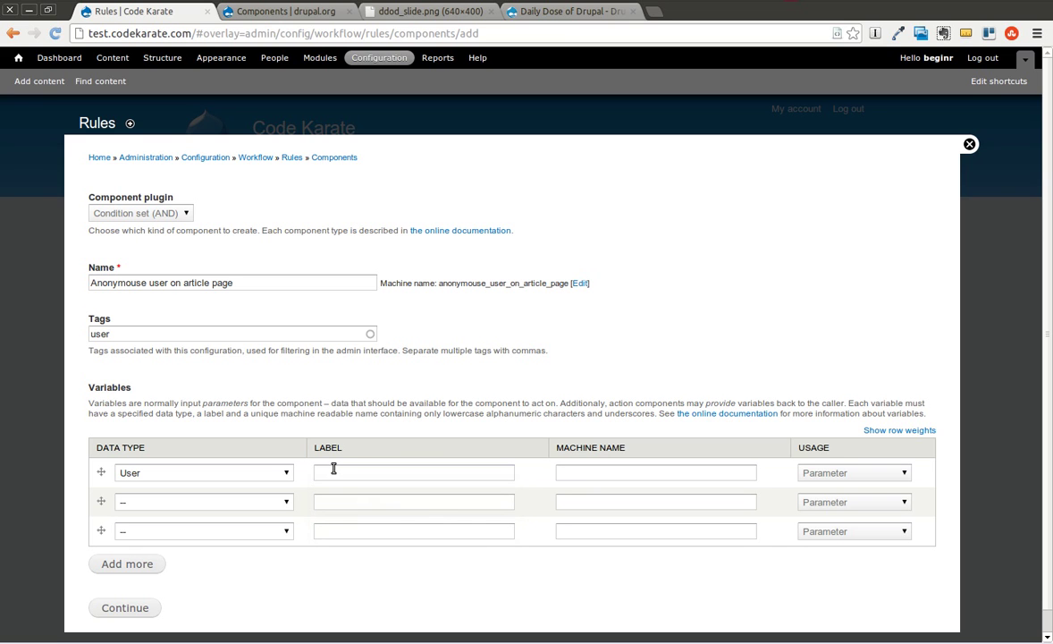
{"action": "left_click", "coordinate": [352, 480]}
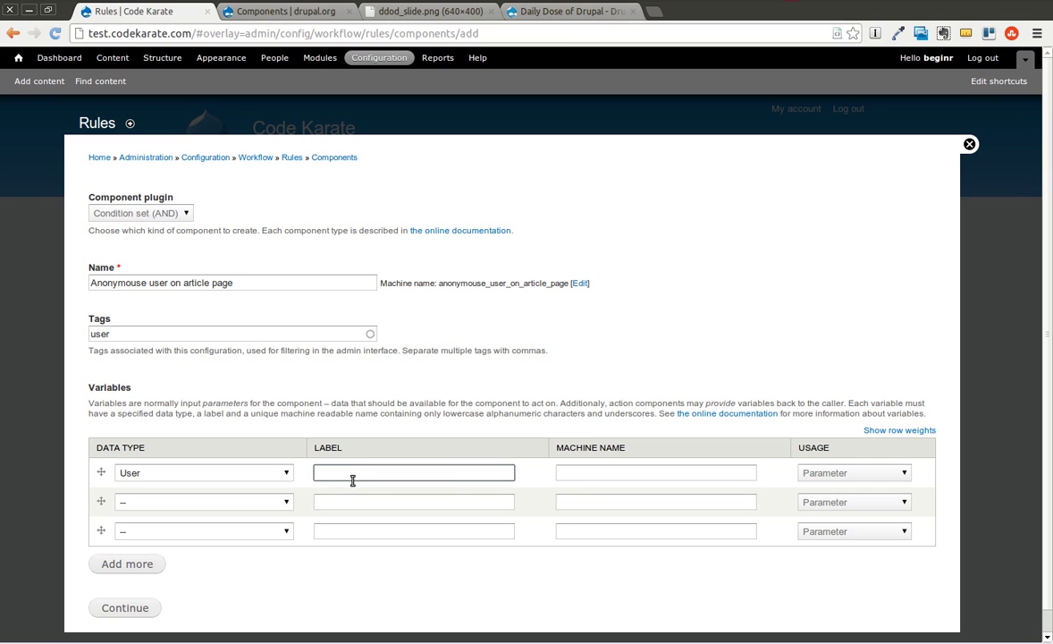
{"action": "type", "text": "Current User"}
{"action": "left_click", "coordinate": [602, 473]}
{"action": "type", "text": "current_us"}
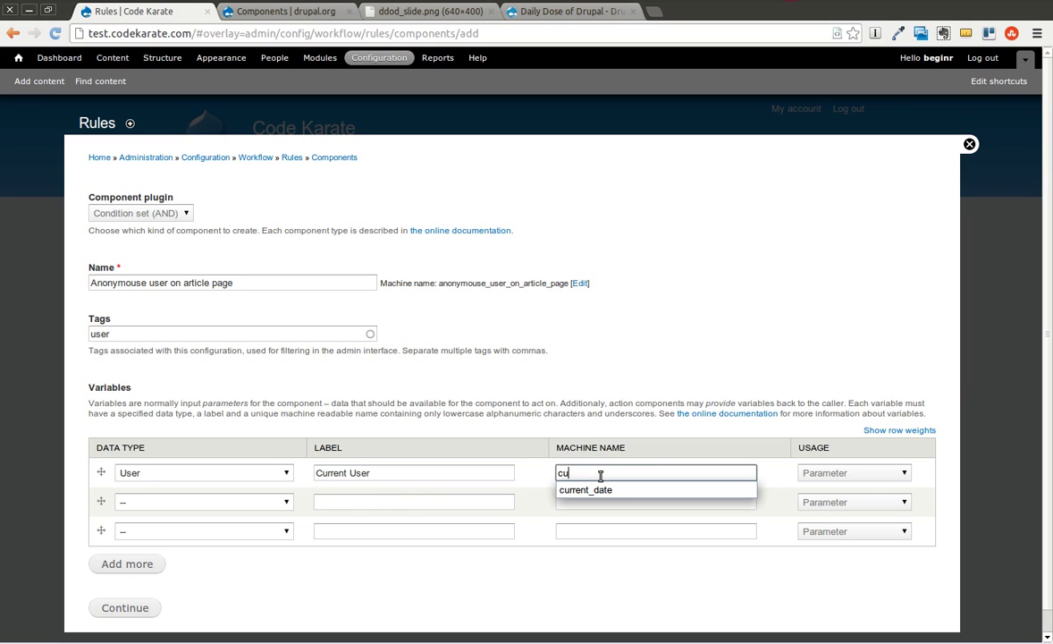
Define a second variable with data type Node, label "Node Page" and machine name "node_page", and create the component.
{"action": "left_click", "coordinate": [213, 506]}
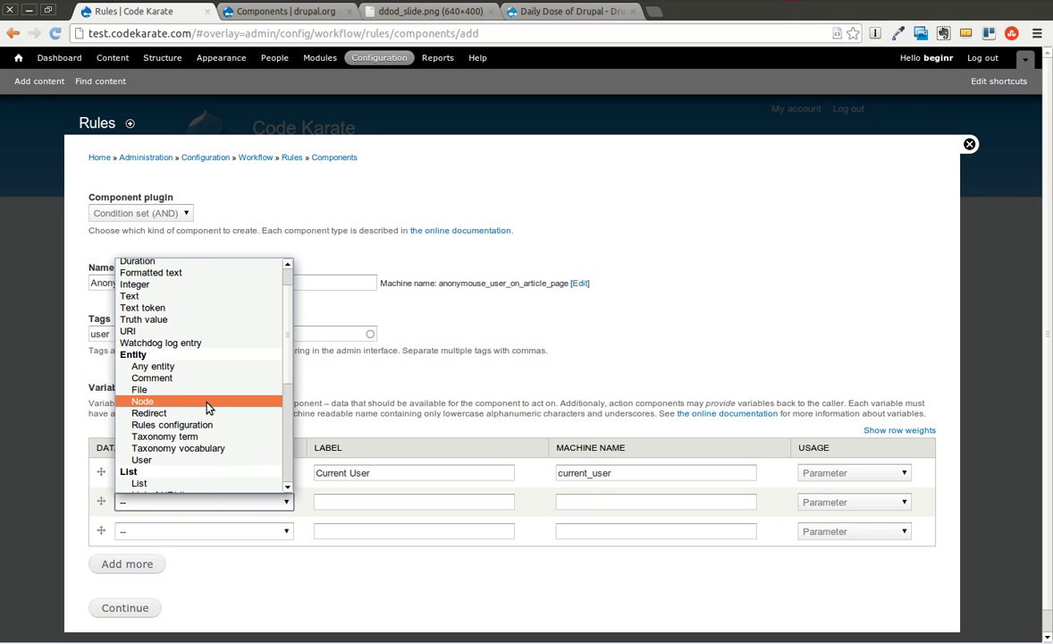
{"action": "left_click", "coordinate": [208, 401]}
{"action": "left_click", "coordinate": [347, 501]}
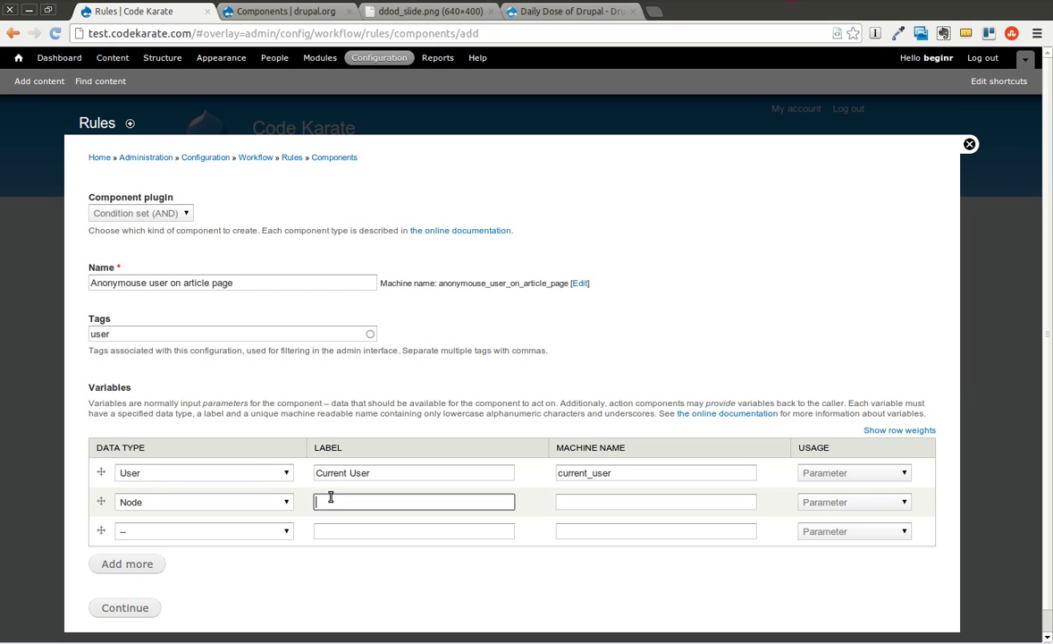
{"action": "type", "text": "Node p"}
{"action": "type", "text": "age"}
{"action": "key", "text": "Tab"}
{"action": "type", "text": "node_page"}
{"action": "left_click", "coordinate": [528, 498]}
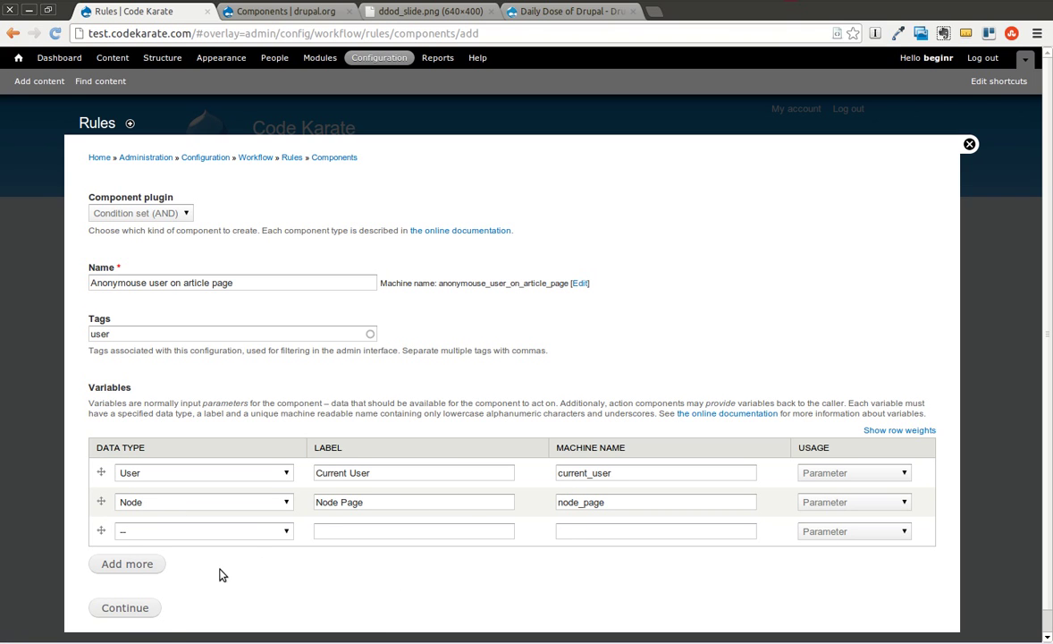
{"action": "left_click", "coordinate": [145, 609]}
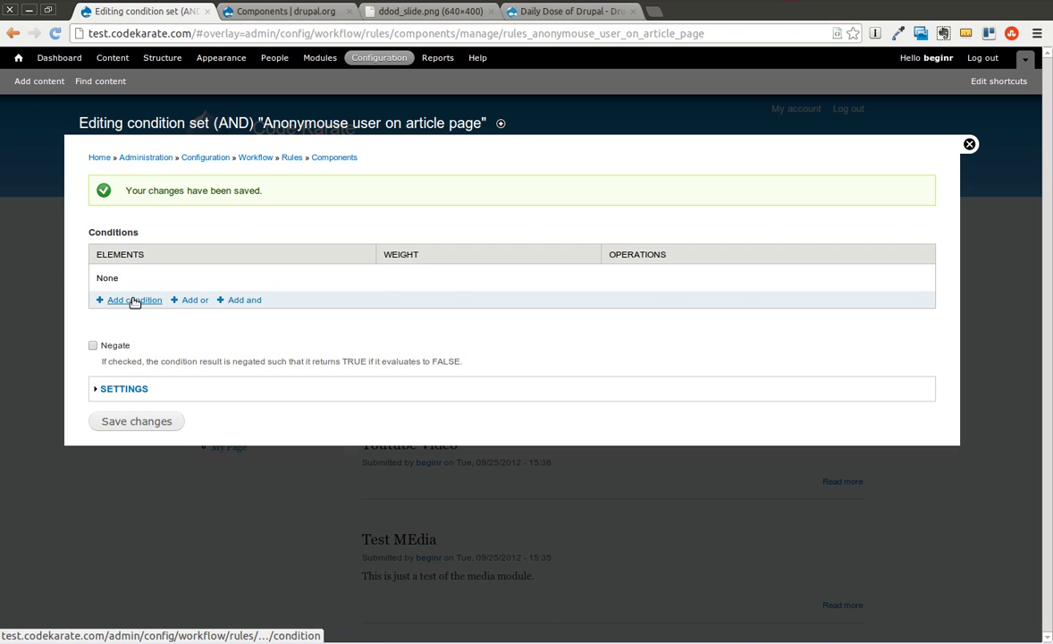
Add a "User has role(s)" condition to the component, checking current-user for the anonymous user role, and save it.
{"action": "left_click", "coordinate": [134, 300]}
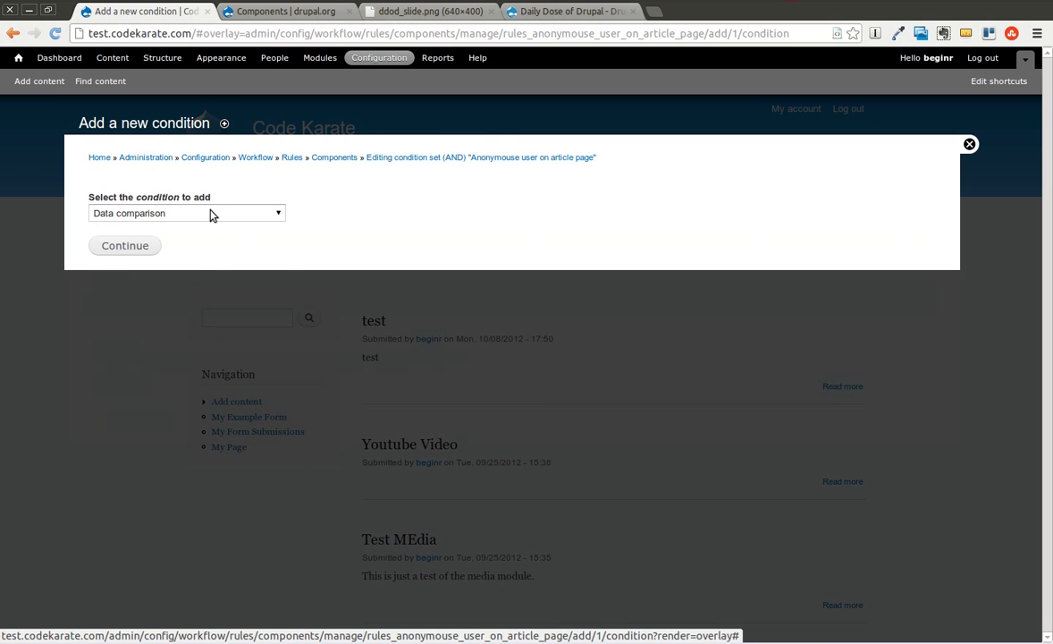
{"action": "left_click", "coordinate": [211, 214]}
{"action": "scroll", "coordinate": [230, 293], "scroll_direction": "down", "scroll_amount": 1}
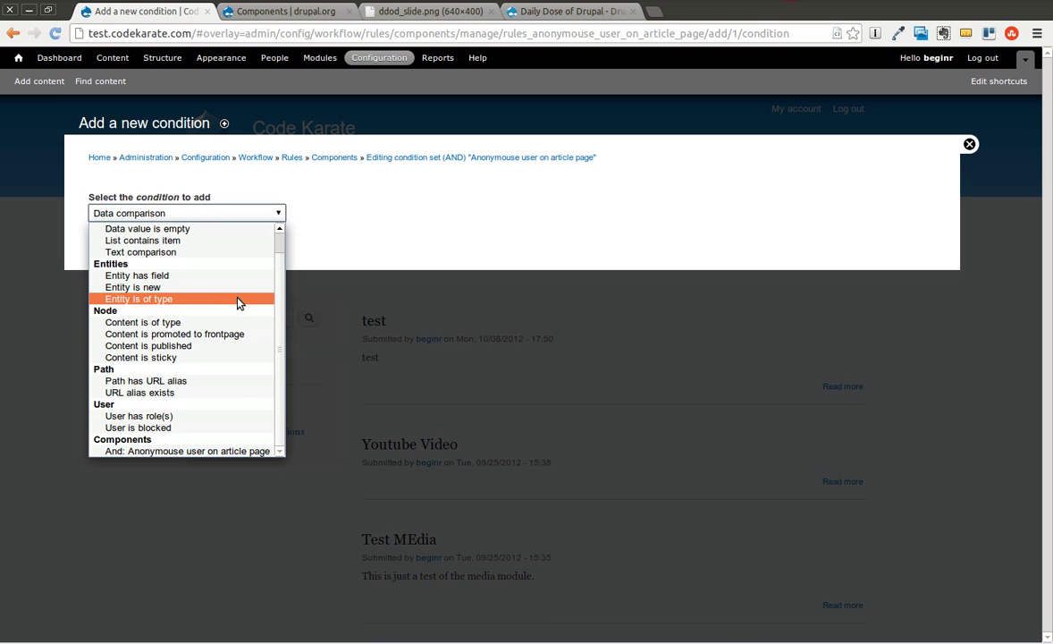
{"action": "left_click", "coordinate": [231, 415]}
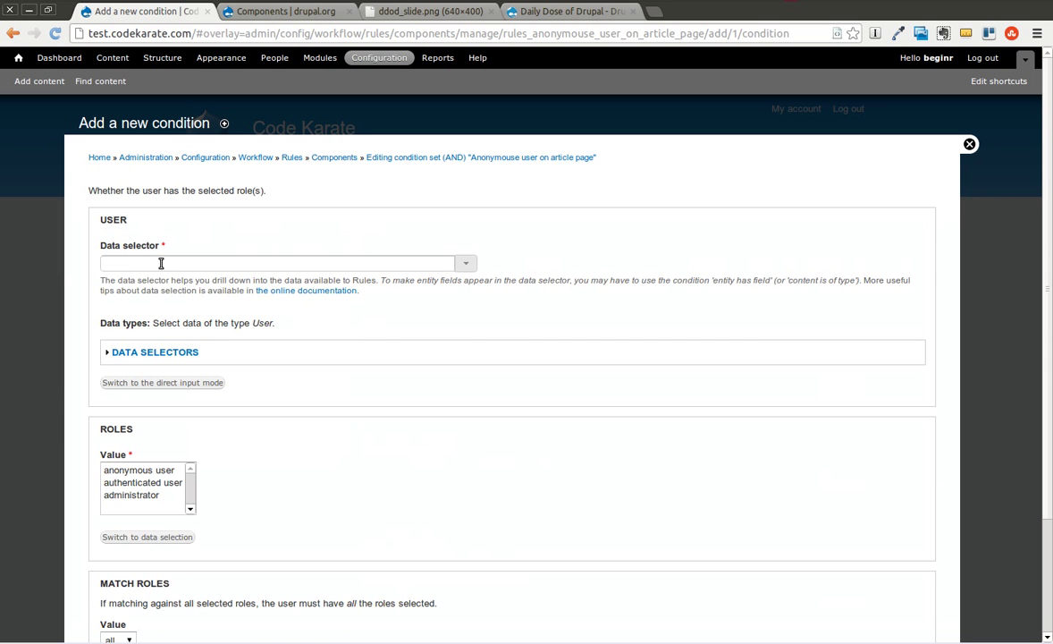
{"action": "left_click", "coordinate": [161, 263]}
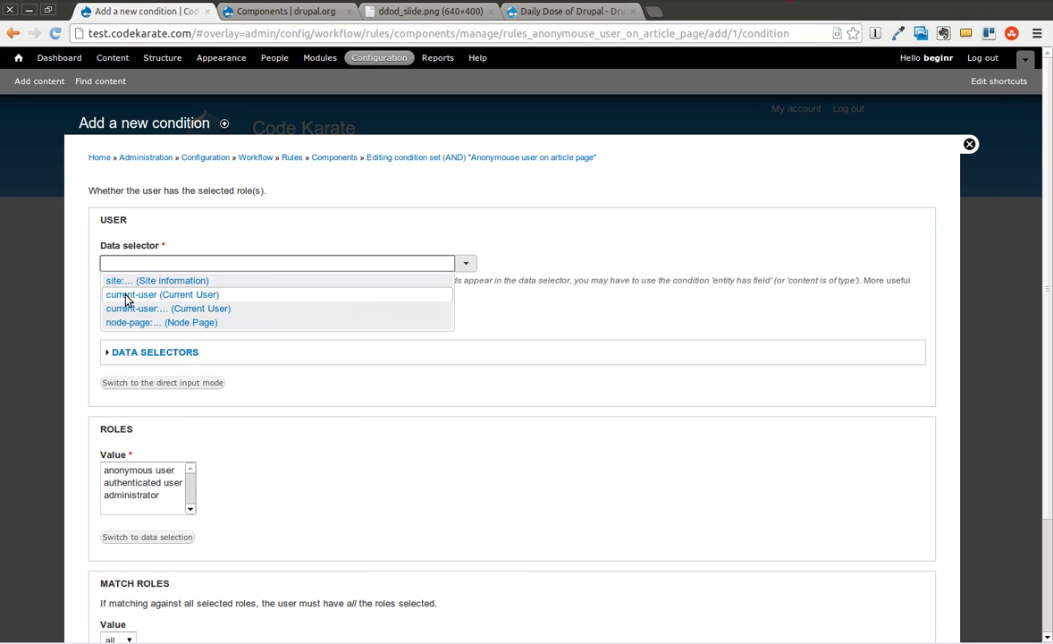
{"action": "left_click", "coordinate": [217, 296]}
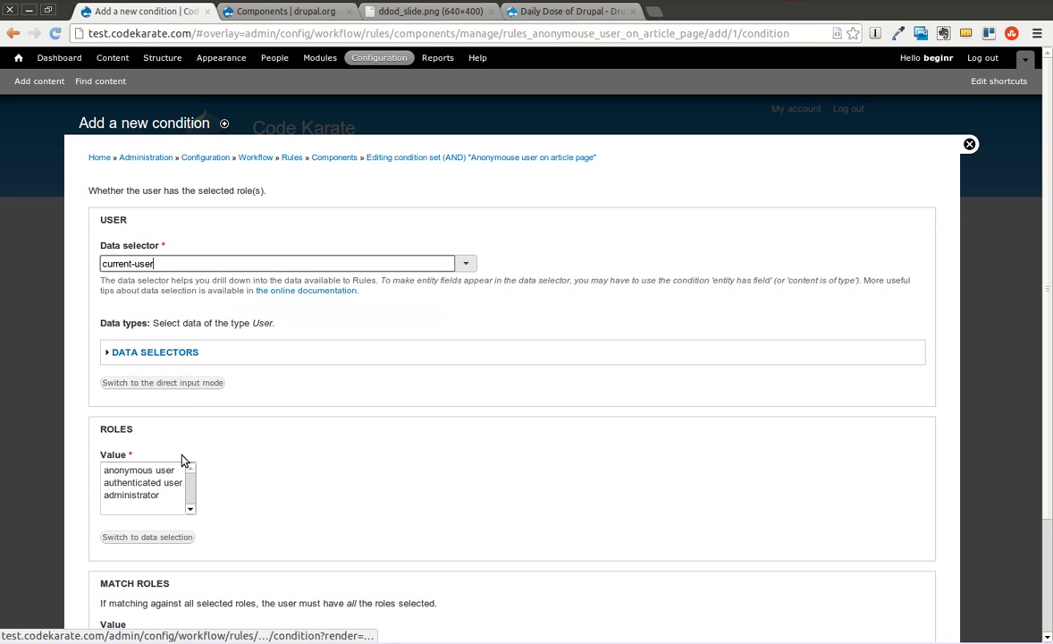
{"action": "left_click", "coordinate": [139, 470]}
{"action": "scroll", "coordinate": [280, 447], "scroll_direction": "down", "scroll_amount": 2}
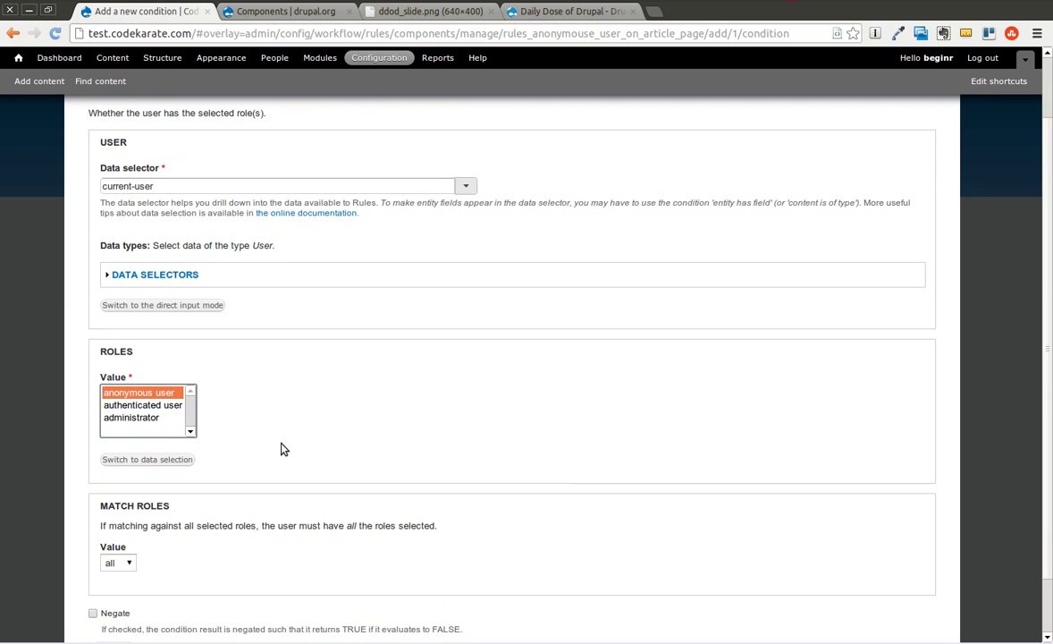
{"action": "scroll", "coordinate": [280, 447], "scroll_direction": "down", "scroll_amount": 2}
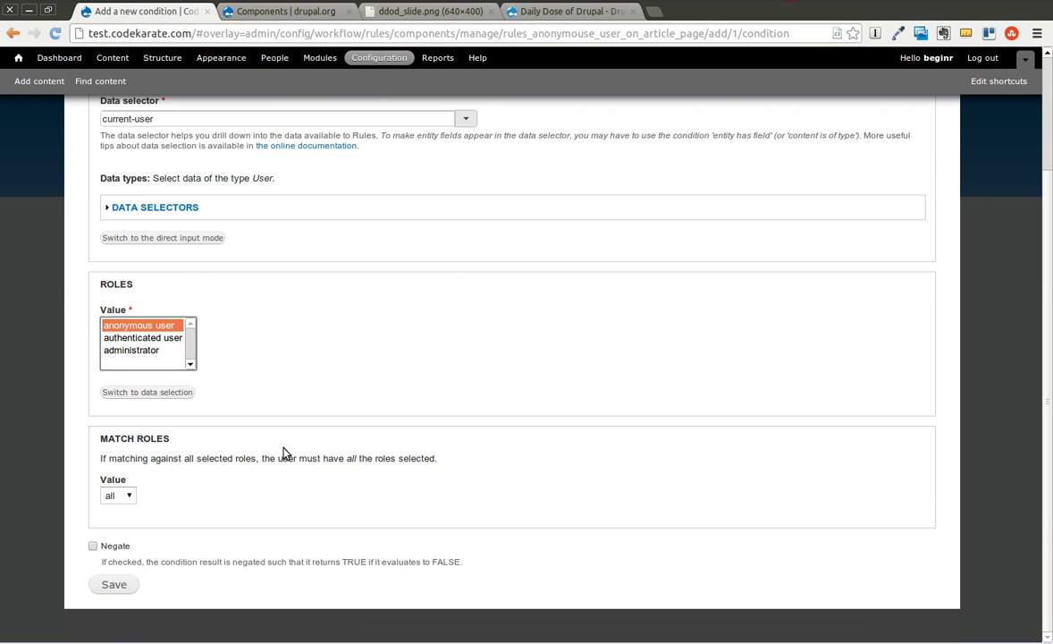
{"action": "left_click", "coordinate": [115, 585]}
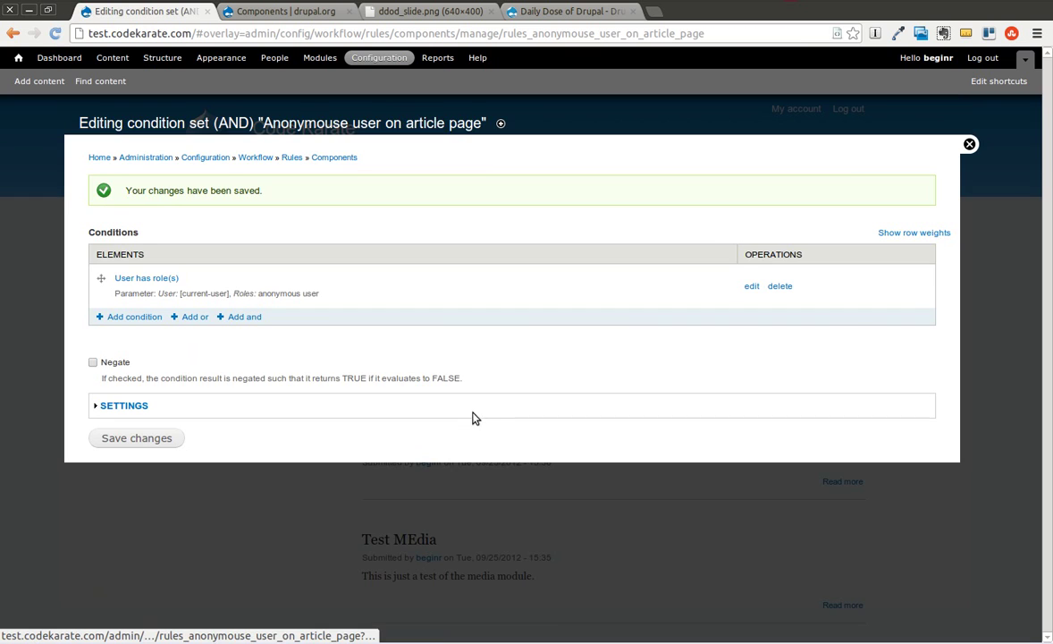
Add a "Content is of type" condition checking node-page for the Article content type, and save the component.
{"action": "left_click", "coordinate": [147, 317]}
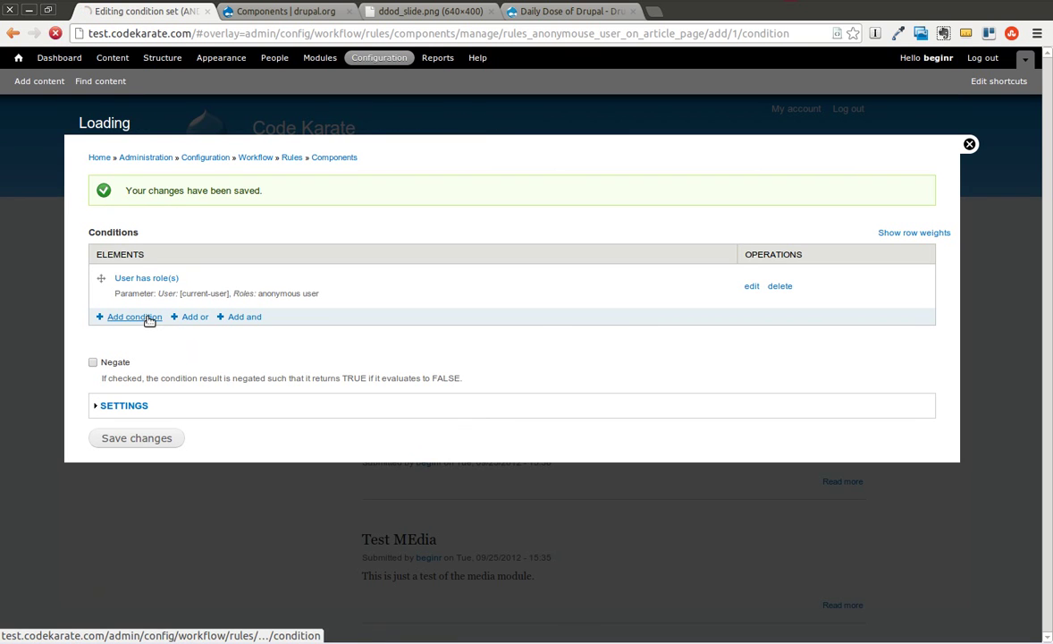
{"action": "left_click", "coordinate": [175, 213]}
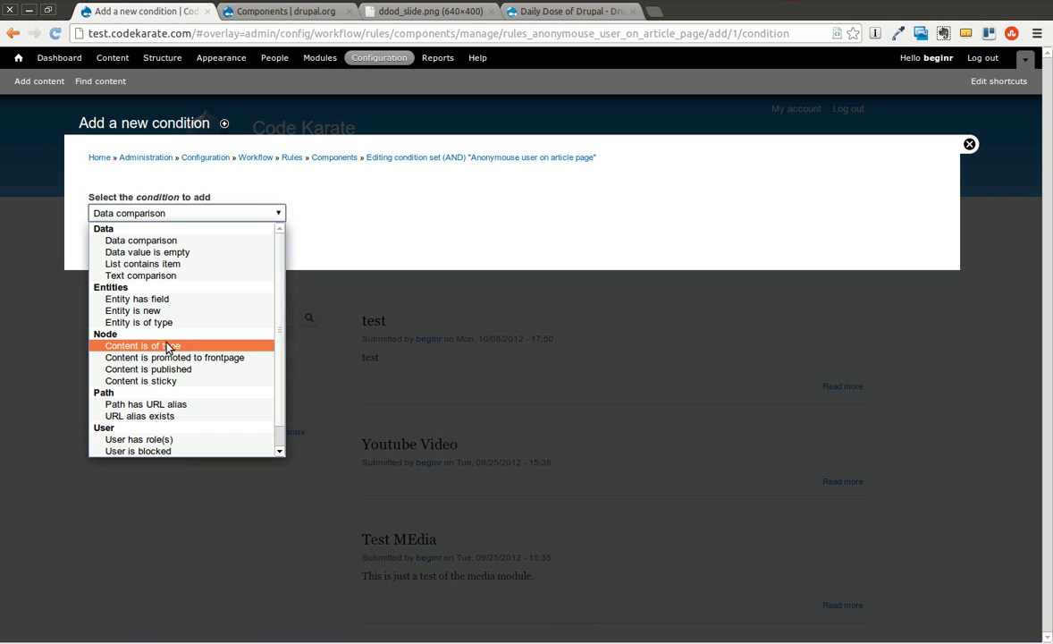
{"action": "left_click", "coordinate": [195, 349]}
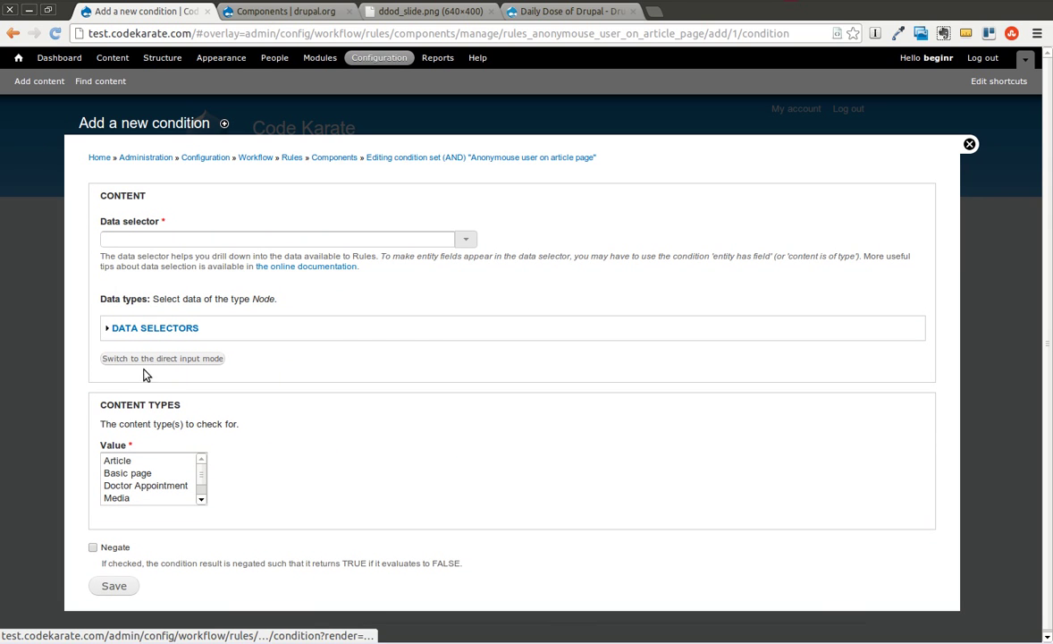
{"action": "left_click", "coordinate": [126, 236]}
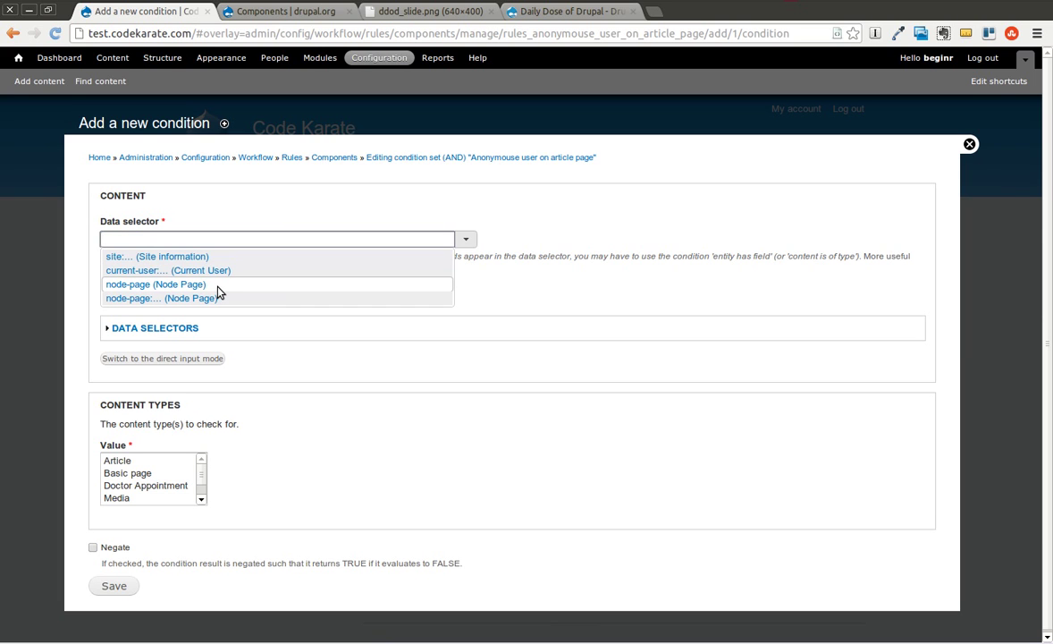
{"action": "left_click", "coordinate": [217, 284]}
{"action": "left_click", "coordinate": [123, 462]}
{"action": "left_click", "coordinate": [126, 586]}
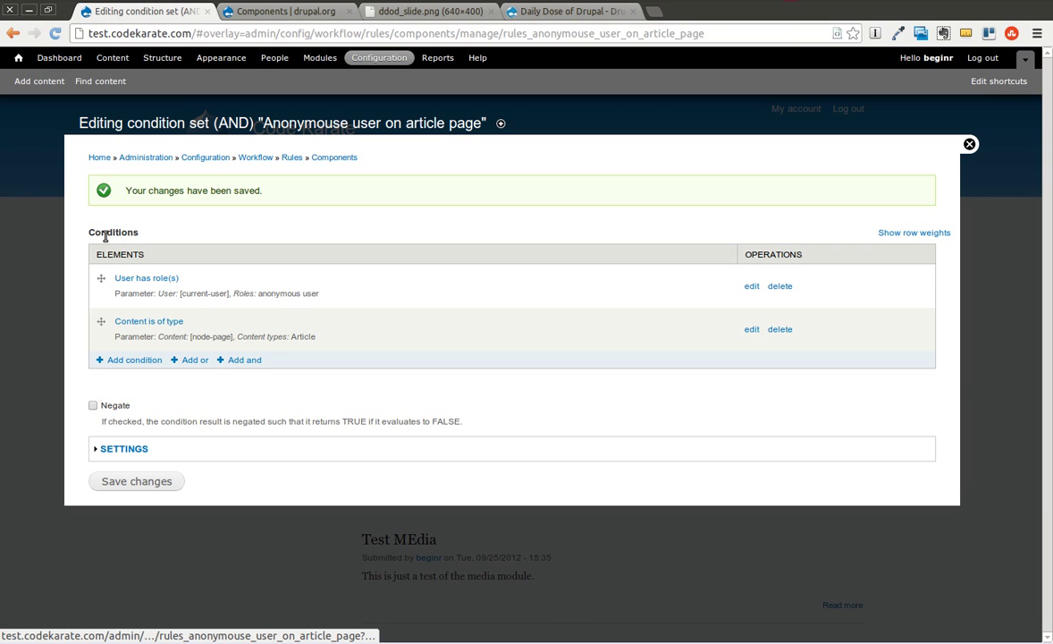
{"action": "left_click", "coordinate": [169, 483]}
Delete the "User has role(s)" and "Content is of type" conditions from the "Show message to anonymous user" reaction rule.
{"action": "left_click", "coordinate": [292, 158]}
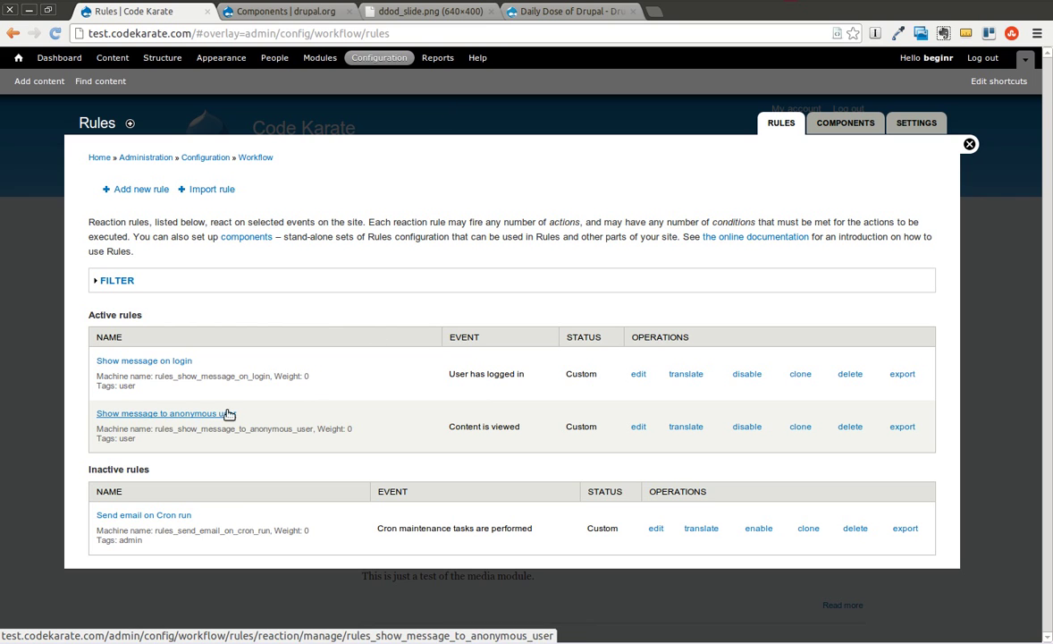
{"action": "left_click", "coordinate": [639, 427]}
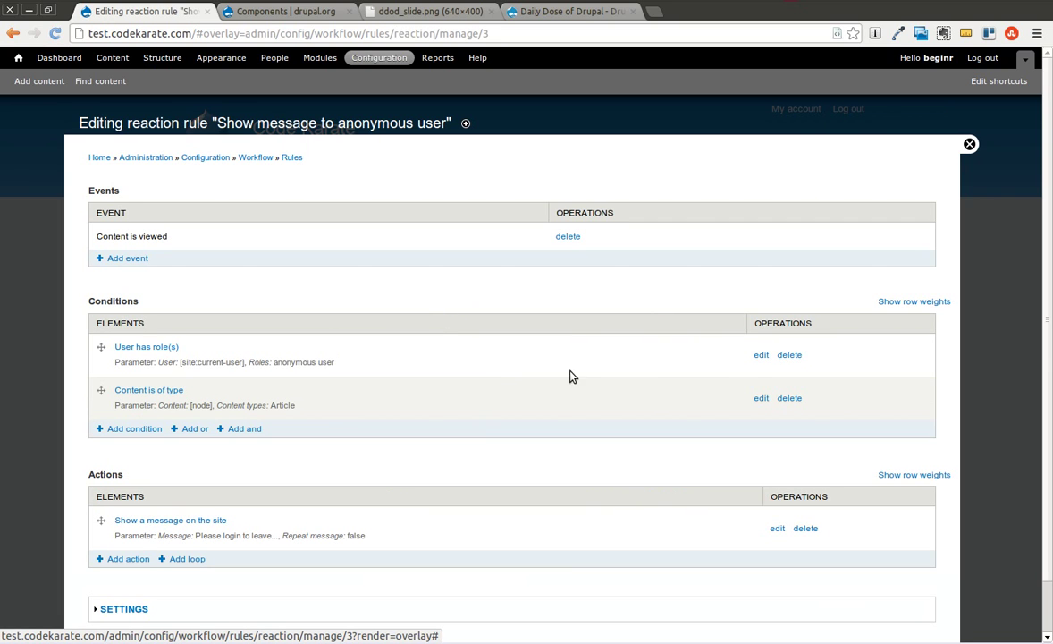
{"action": "left_click", "coordinate": [789, 356]}
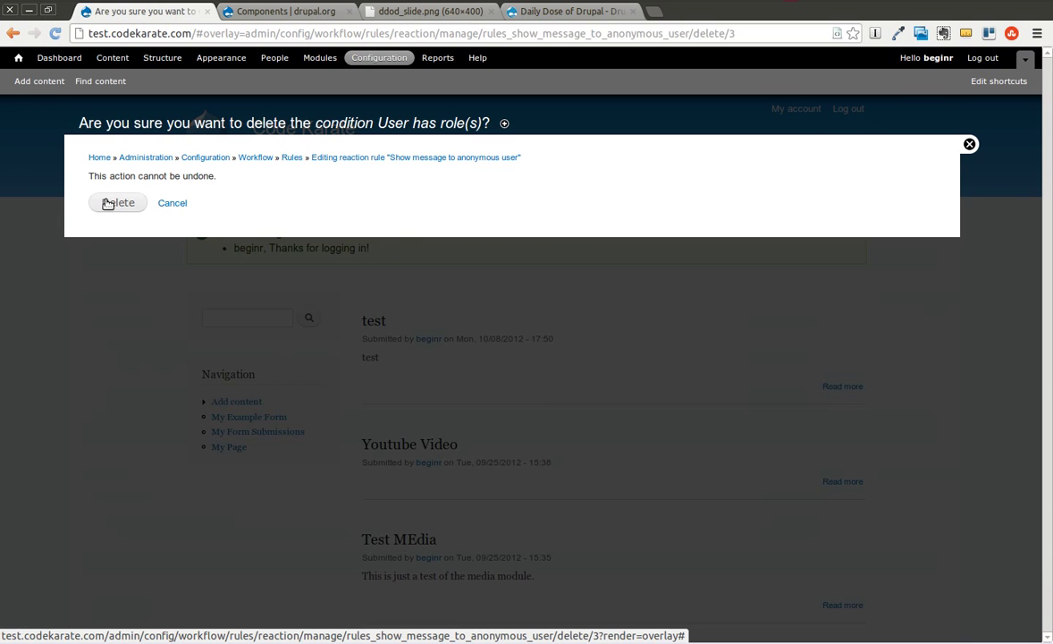
{"action": "left_click", "coordinate": [93, 201]}
{"action": "left_click", "coordinate": [762, 355]}
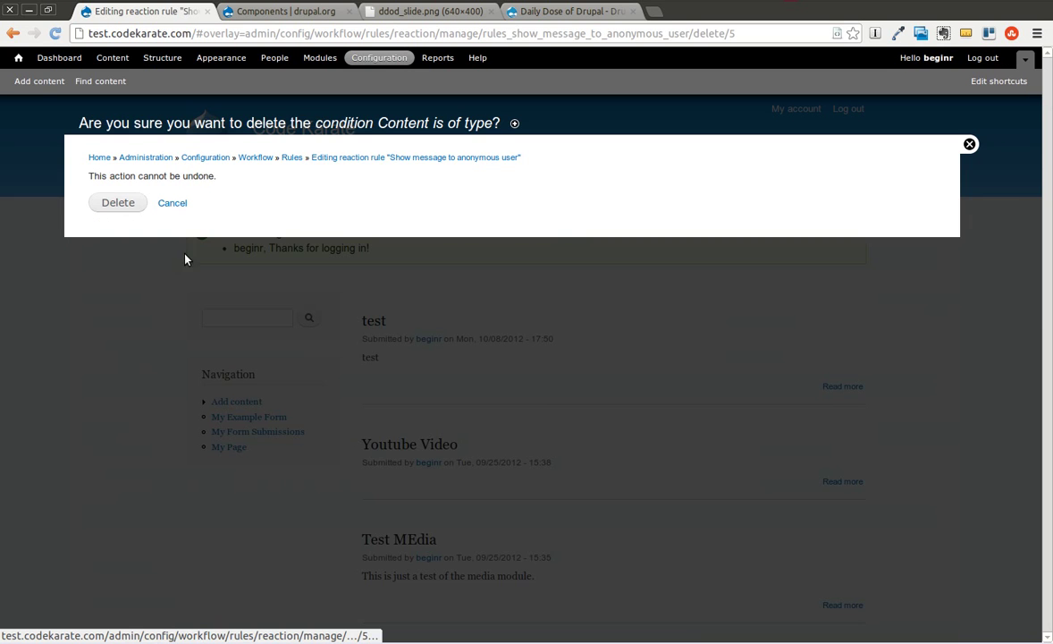
{"action": "left_click", "coordinate": [118, 202]}
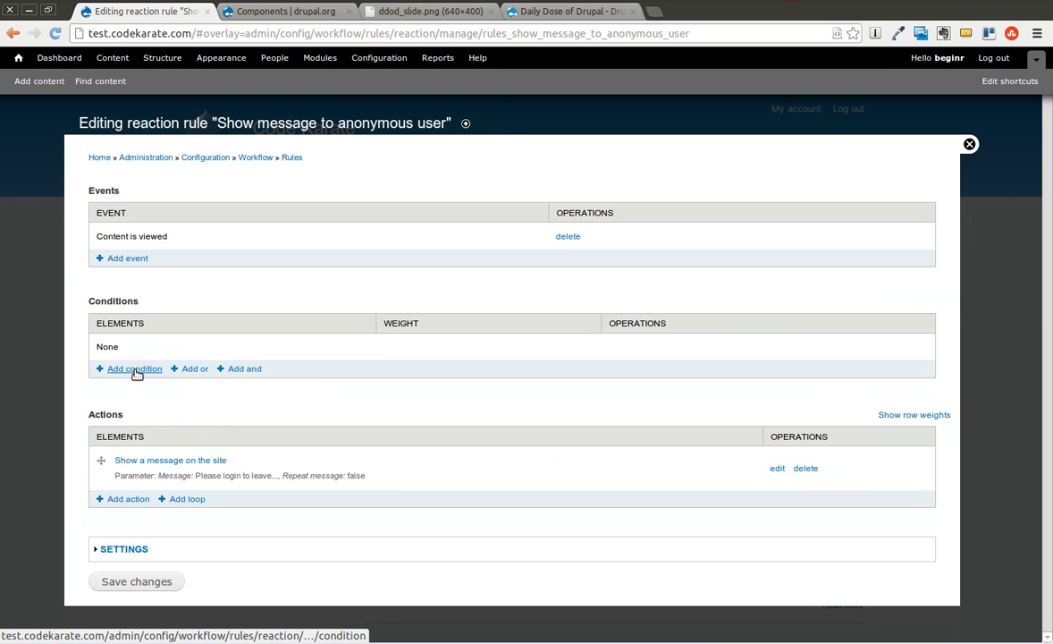
Add the component "And: Anonymouse user on article page" as a condition of the reaction rule, with site:current-user as the Current User data.
{"action": "left_click", "coordinate": [139, 370]}
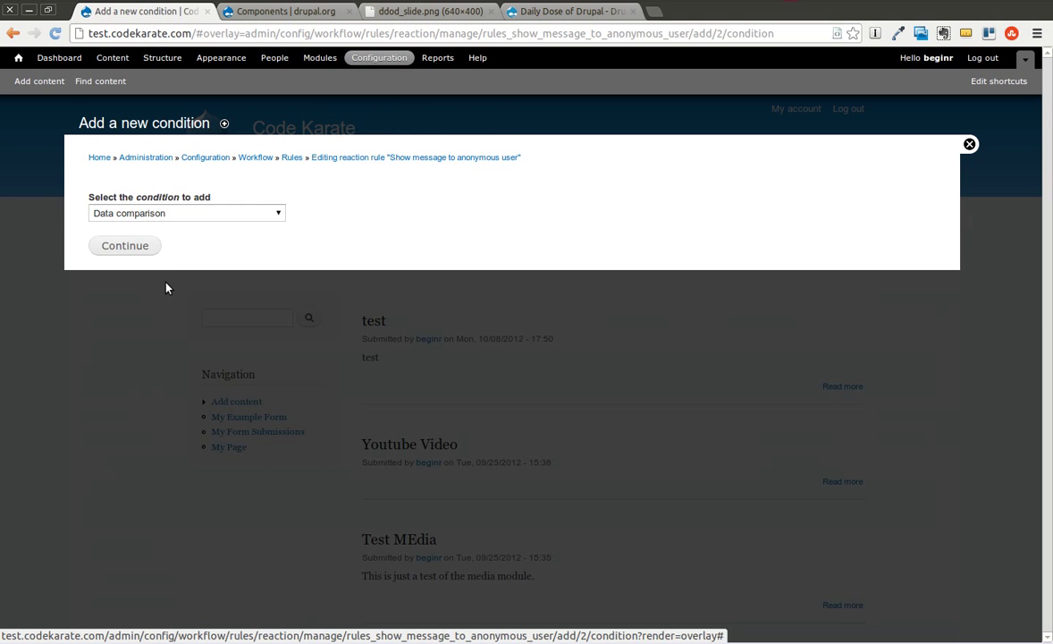
{"action": "left_click", "coordinate": [164, 215]}
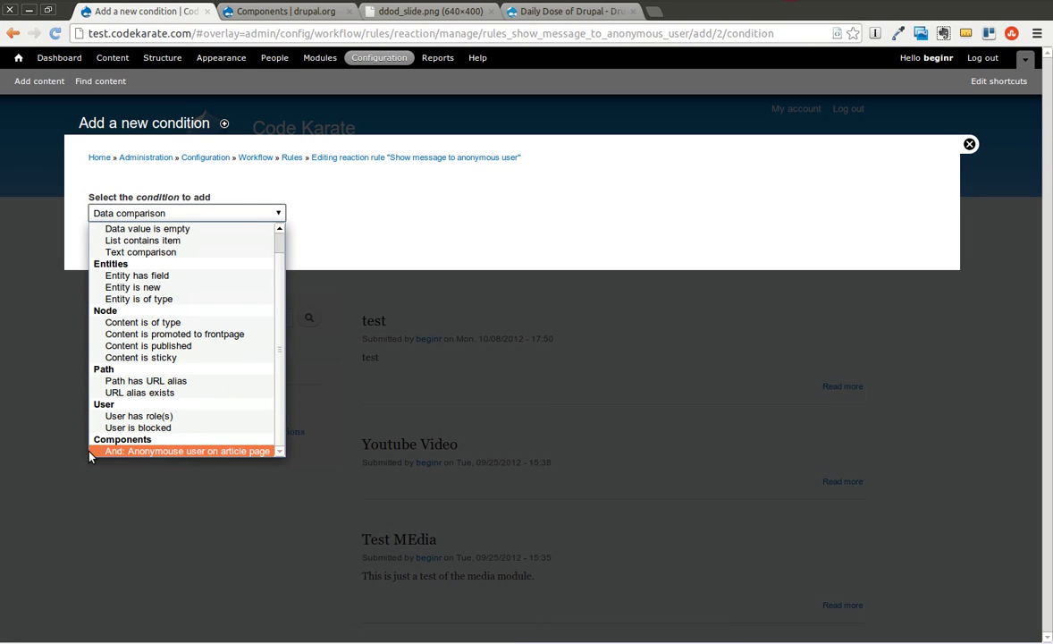
{"action": "left_click", "coordinate": [205, 451]}
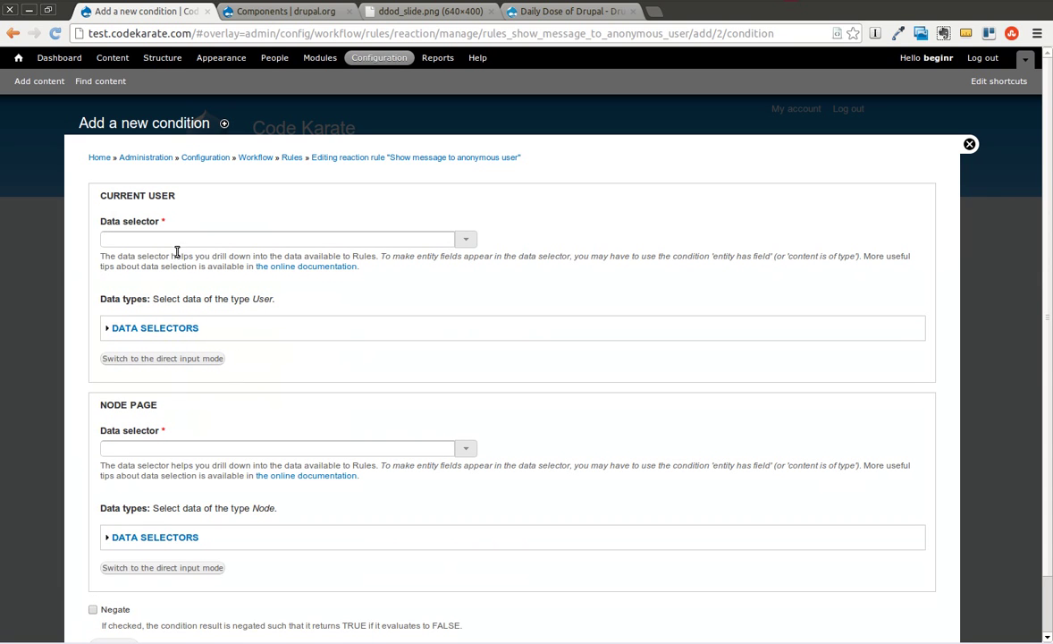
{"action": "left_click", "coordinate": [176, 238]}
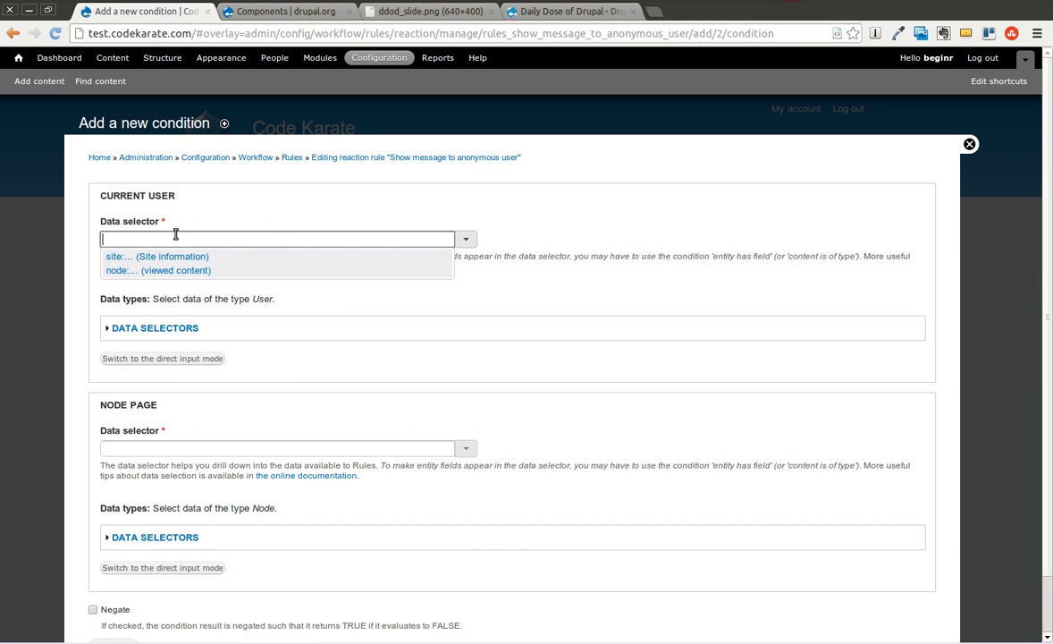
{"action": "left_click", "coordinate": [387, 336]}
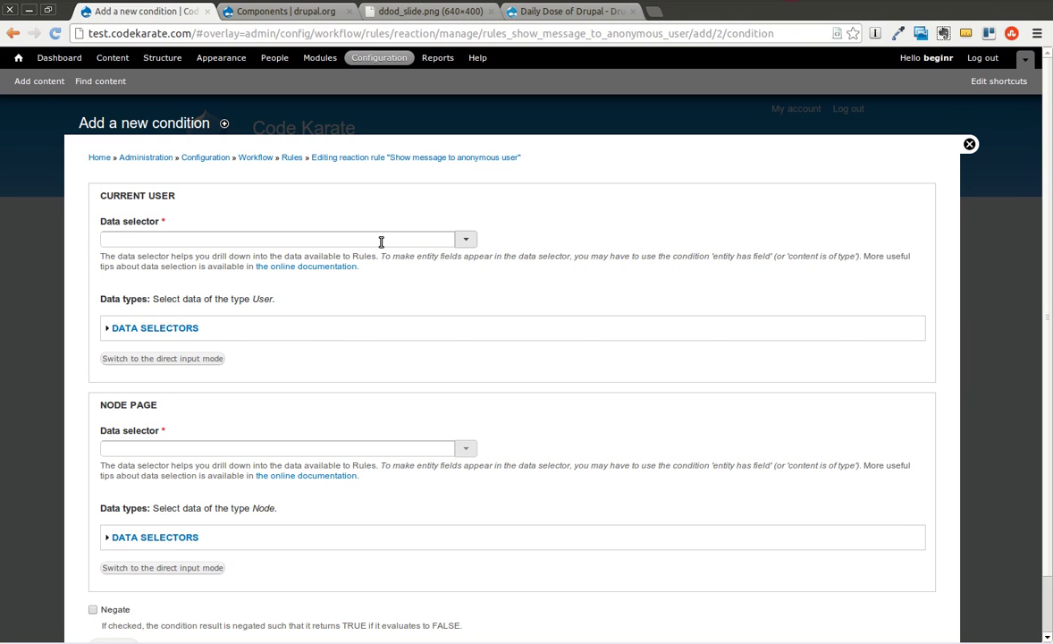
{"action": "left_click", "coordinate": [195, 238]}
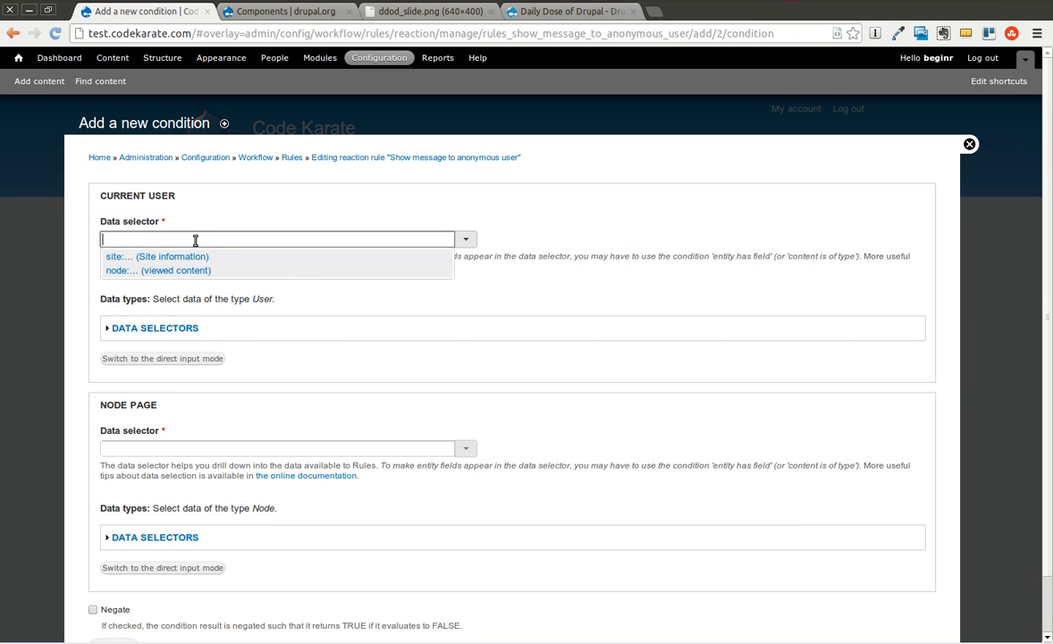
{"action": "left_click", "coordinate": [148, 259]}
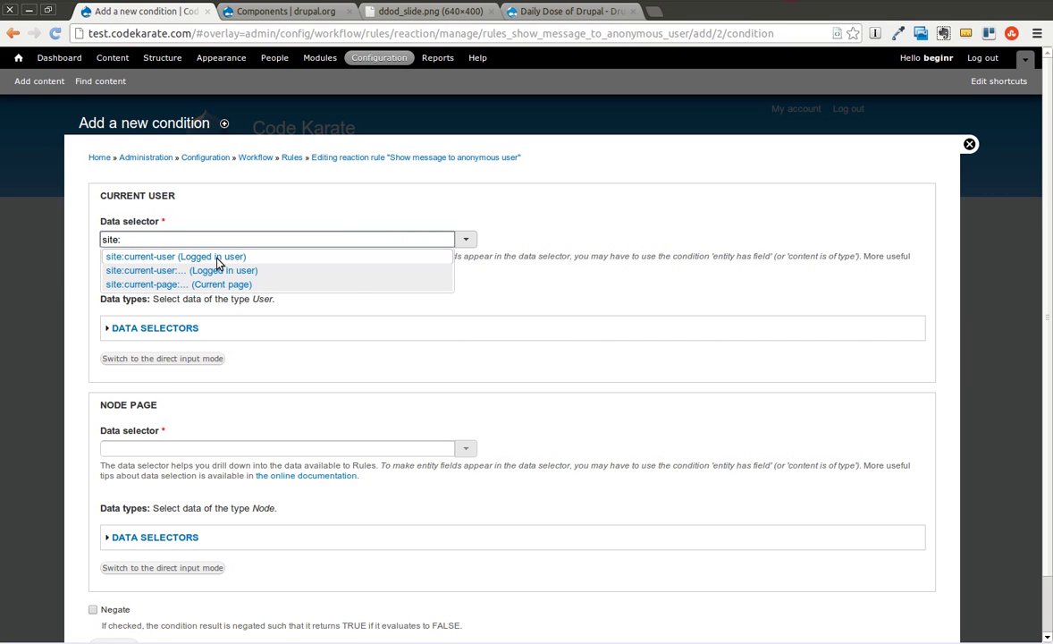
{"action": "left_click", "coordinate": [217, 257]}
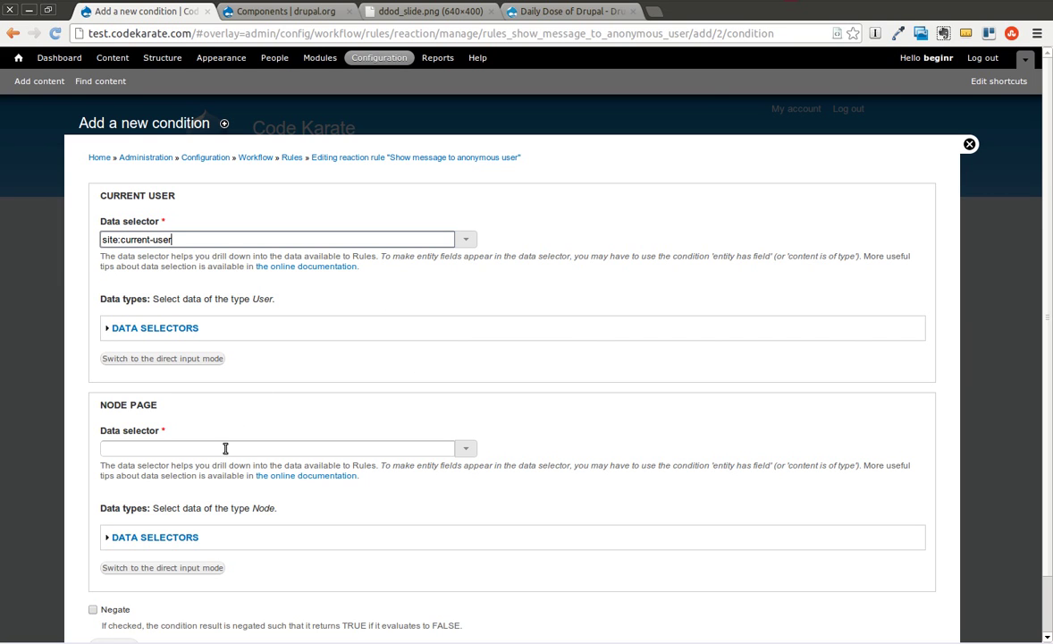
Set the Node Page data selector to node and save the condition.
{"action": "left_click", "coordinate": [171, 447]}
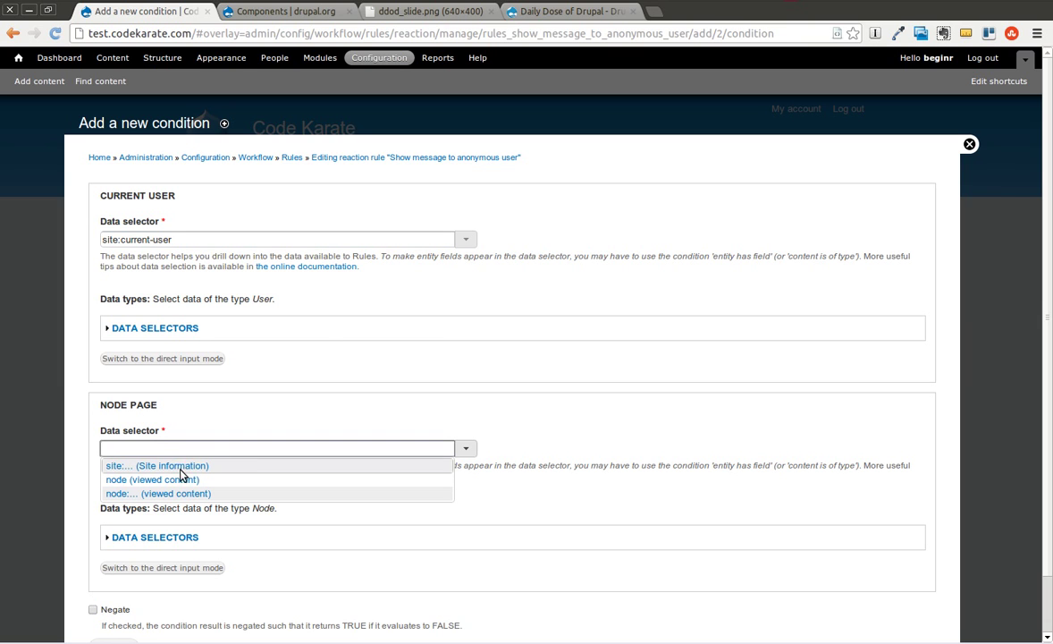
{"action": "left_click", "coordinate": [183, 481]}
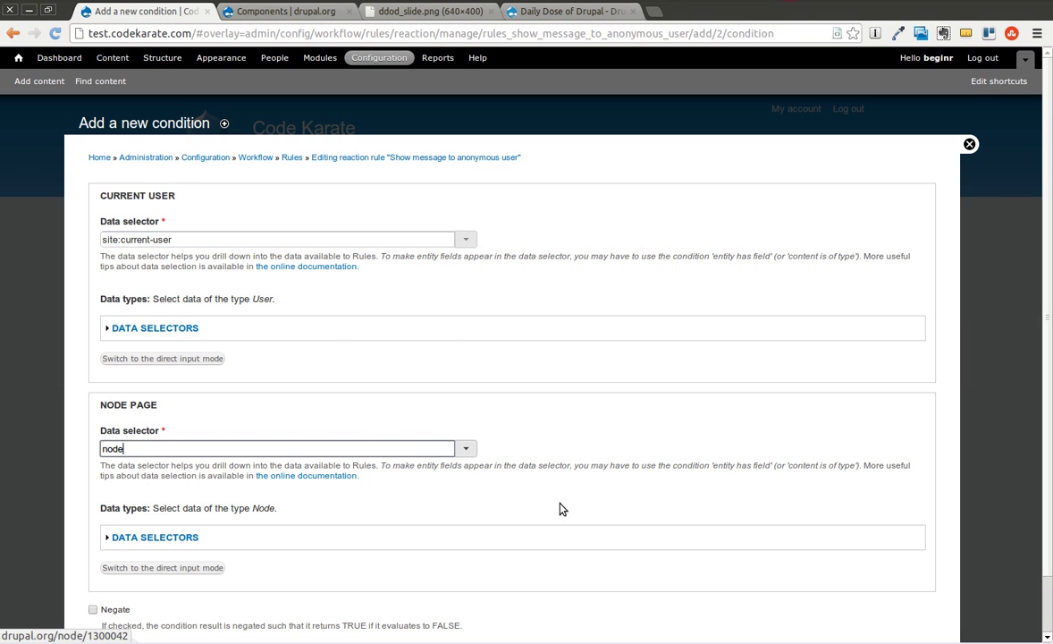
{"action": "scroll", "coordinate": [561, 503], "scroll_direction": "down", "scroll_amount": 2}
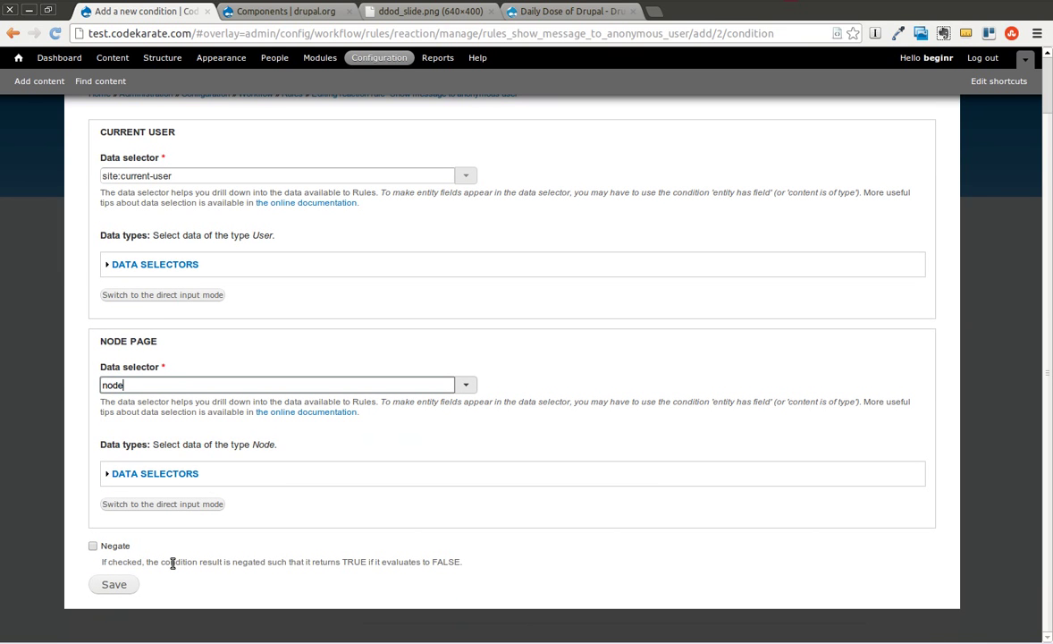
{"action": "left_click", "coordinate": [110, 583]}
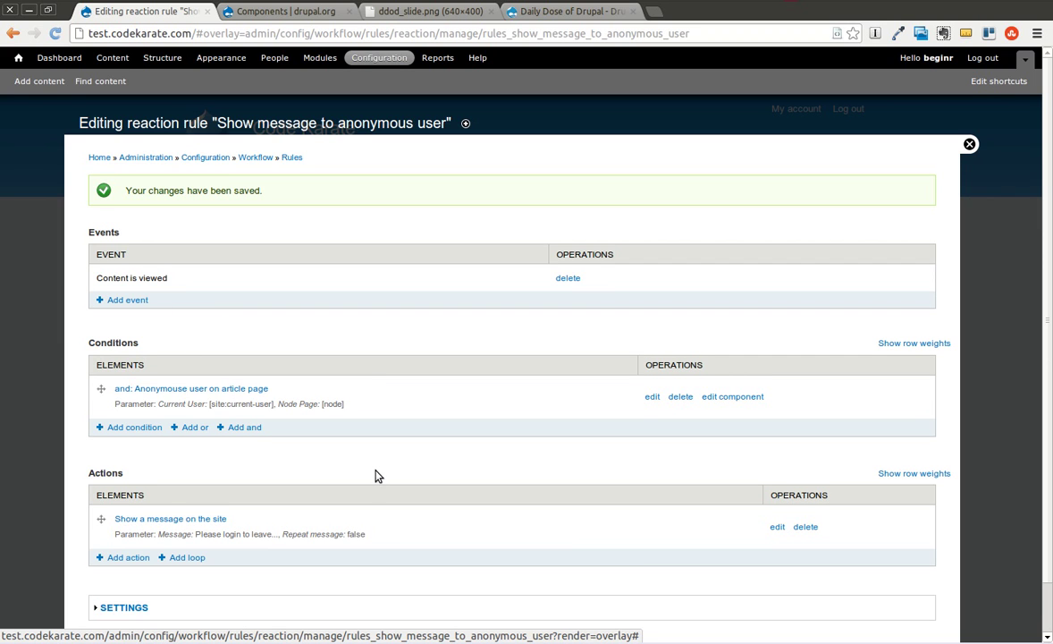
Go to the Rules components list and start a new component with the Rule plugin.
{"action": "scroll", "coordinate": [376, 476], "scroll_direction": "down", "scroll_amount": 1}
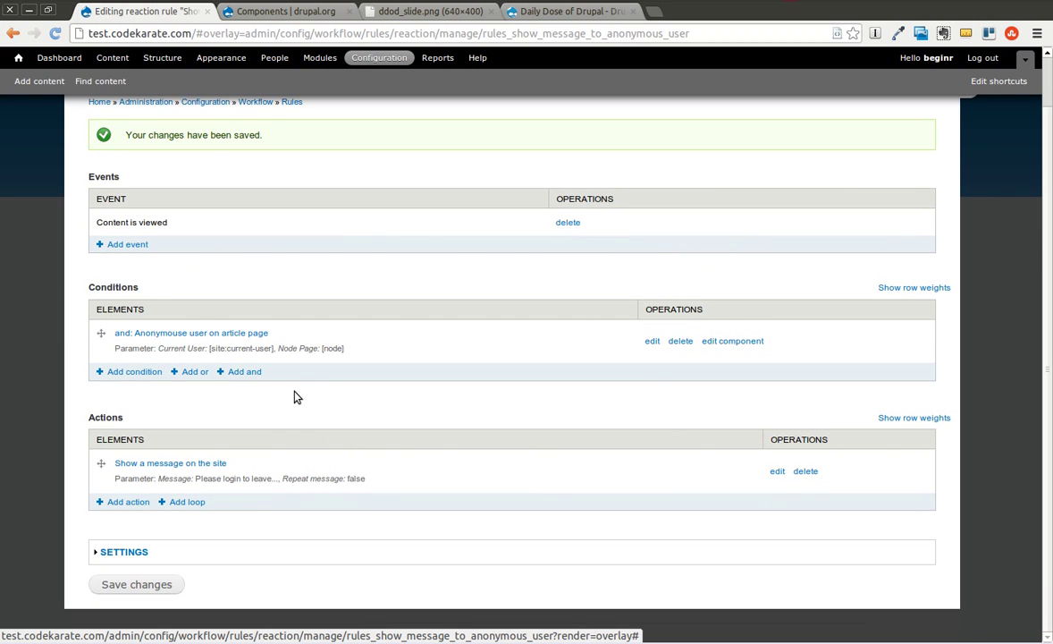
{"action": "scroll", "coordinate": [193, 362], "scroll_direction": "up", "scroll_amount": 1}
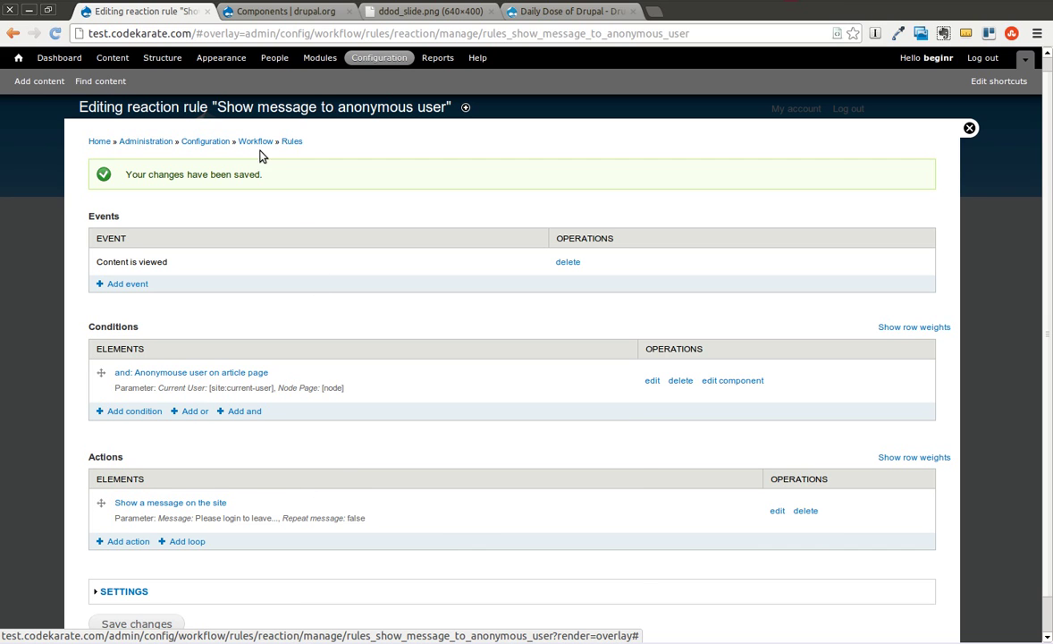
{"action": "left_click", "coordinate": [292, 143]}
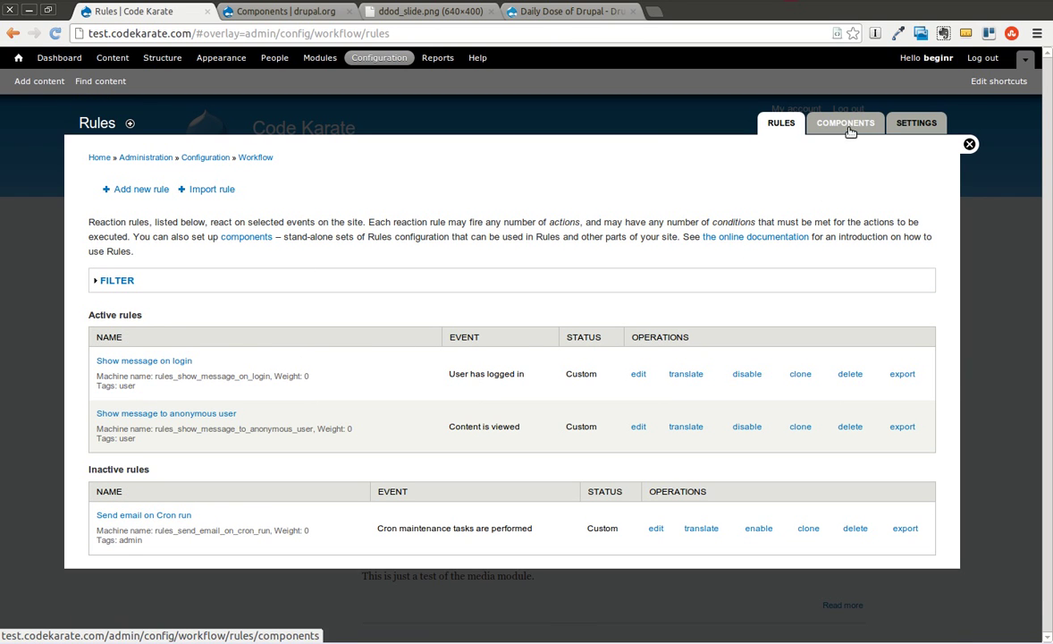
{"action": "left_click", "coordinate": [849, 125]}
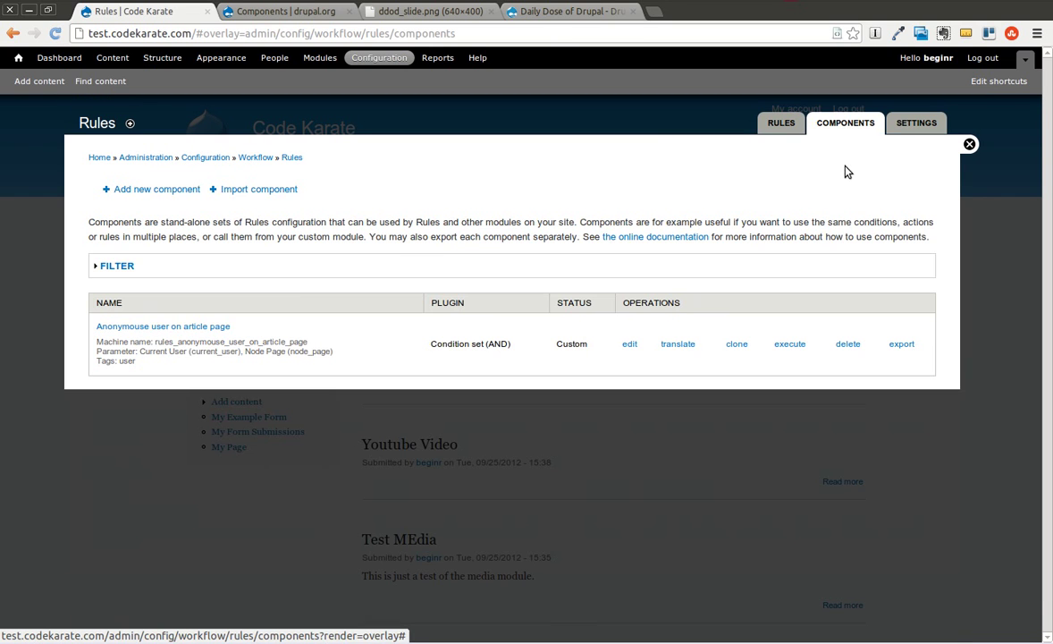
{"action": "left_click", "coordinate": [183, 192]}
{"action": "left_click", "coordinate": [143, 213]}
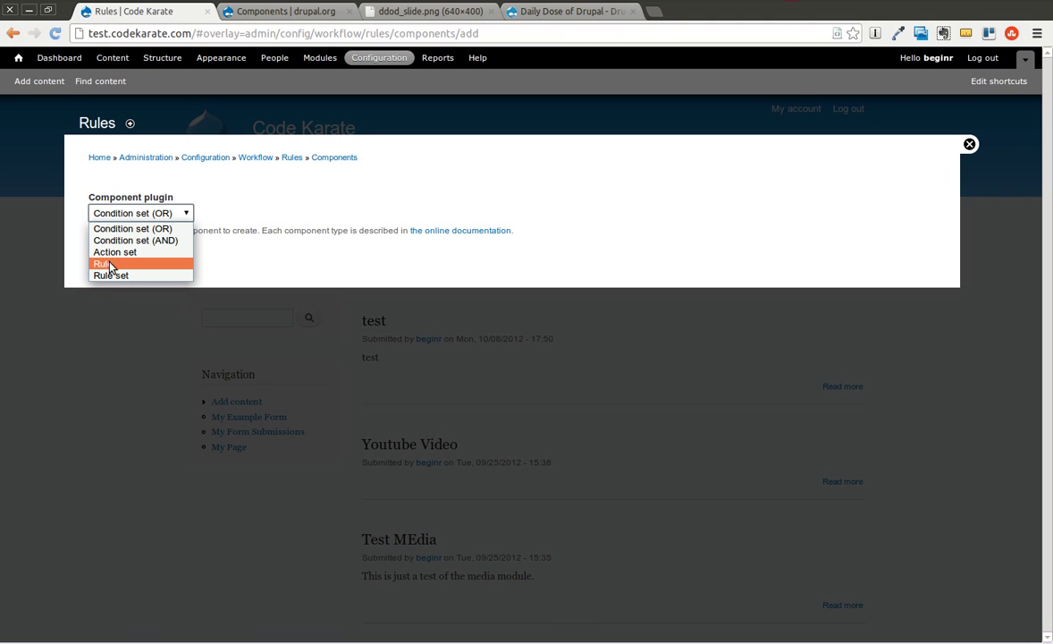
{"action": "left_click", "coordinate": [123, 264]}
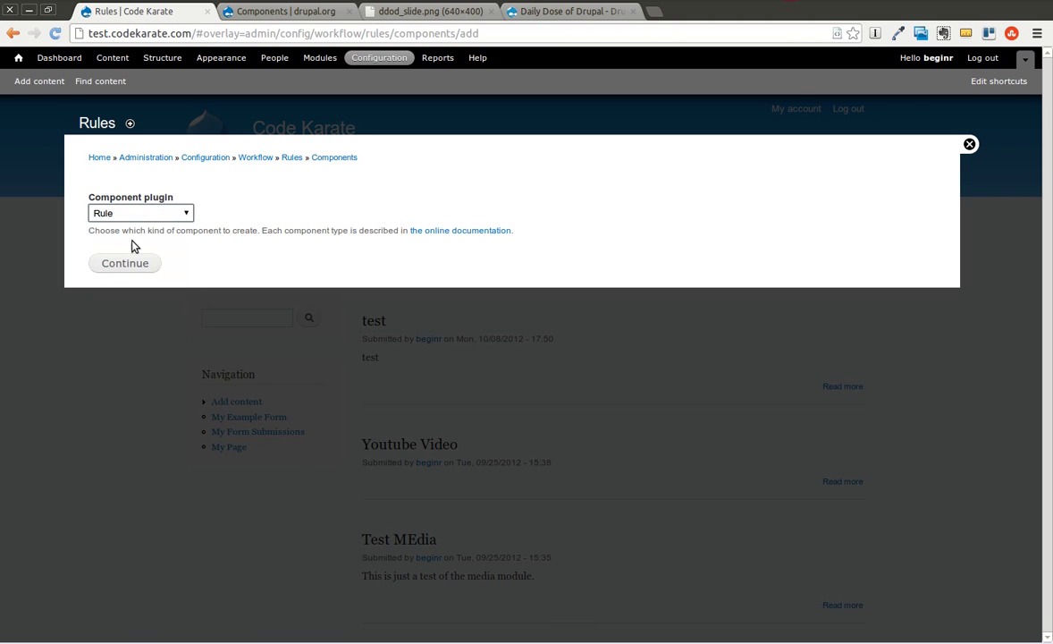
{"action": "left_click", "coordinate": [148, 264]}
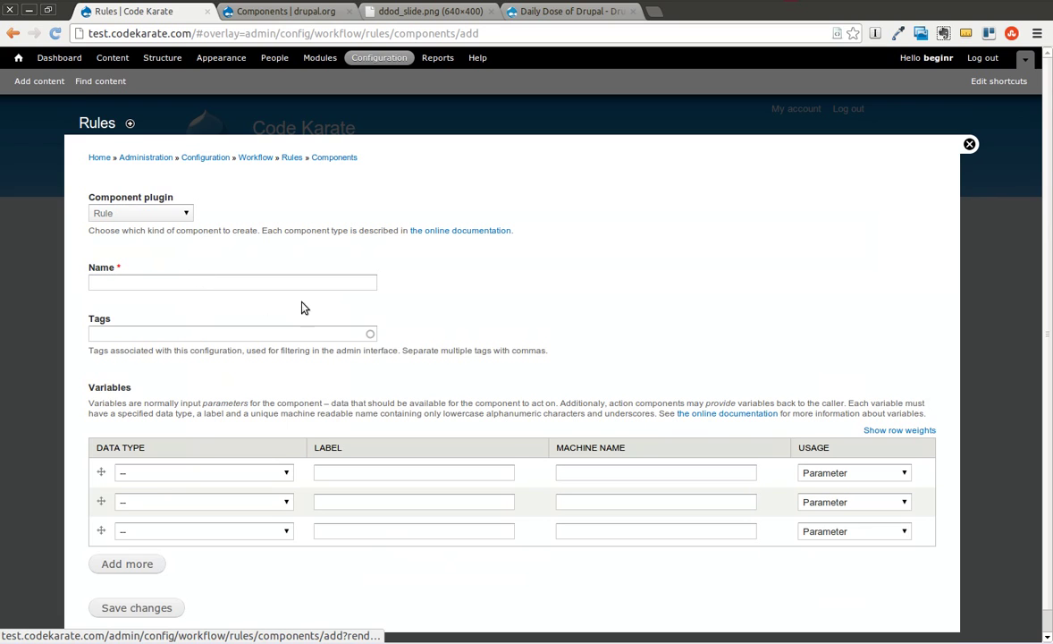
Name the component "Sent test email" and tag it "admin".
{"action": "scroll", "coordinate": [301, 306], "scroll_direction": "down", "scroll_amount": 1}
{"action": "left_click", "coordinate": [257, 259]}
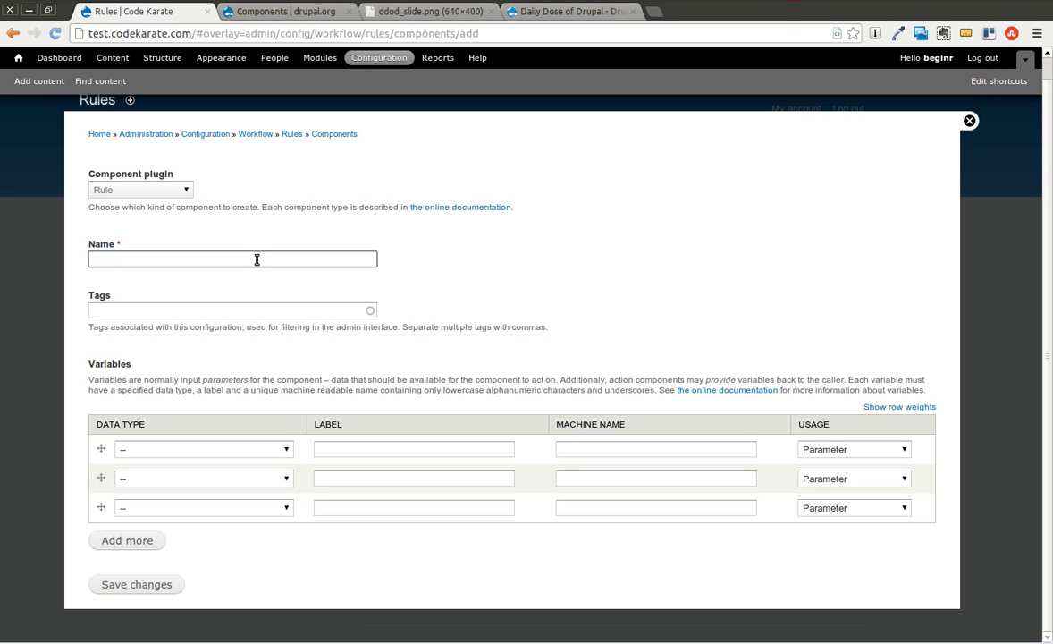
{"action": "type", "text": "Sent test email"}
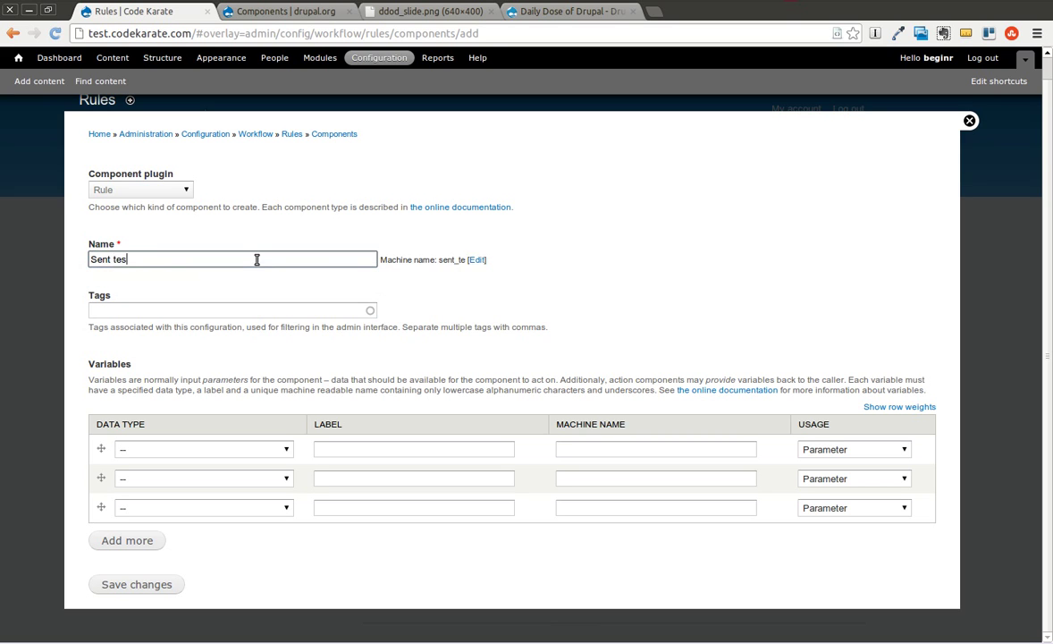
{"action": "left_click", "coordinate": [226, 308]}
{"action": "type", "text": "admin"}
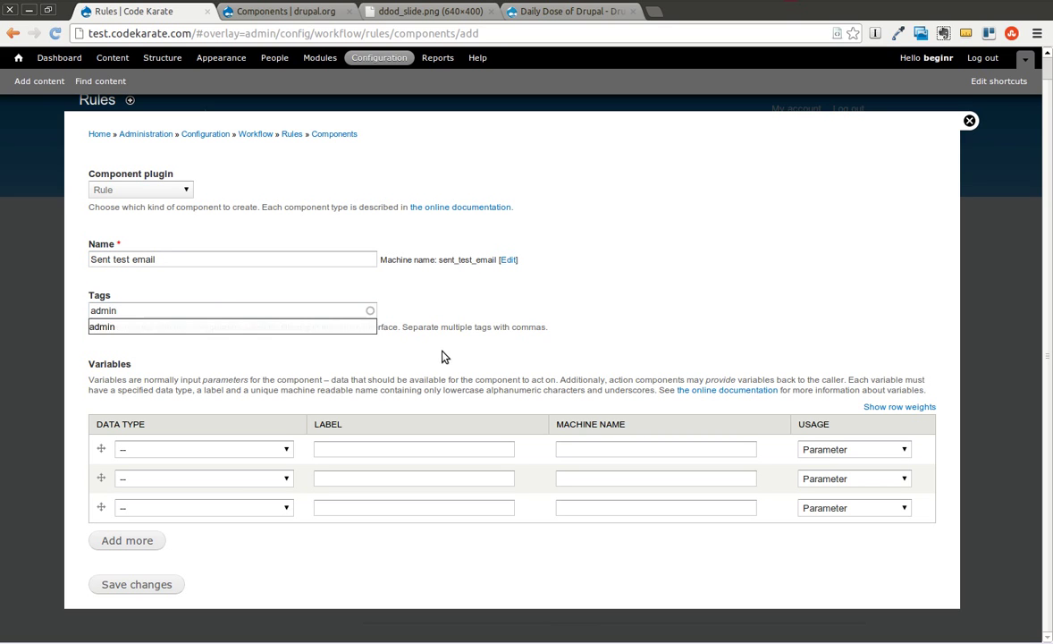
{"action": "left_click", "coordinate": [457, 329]}
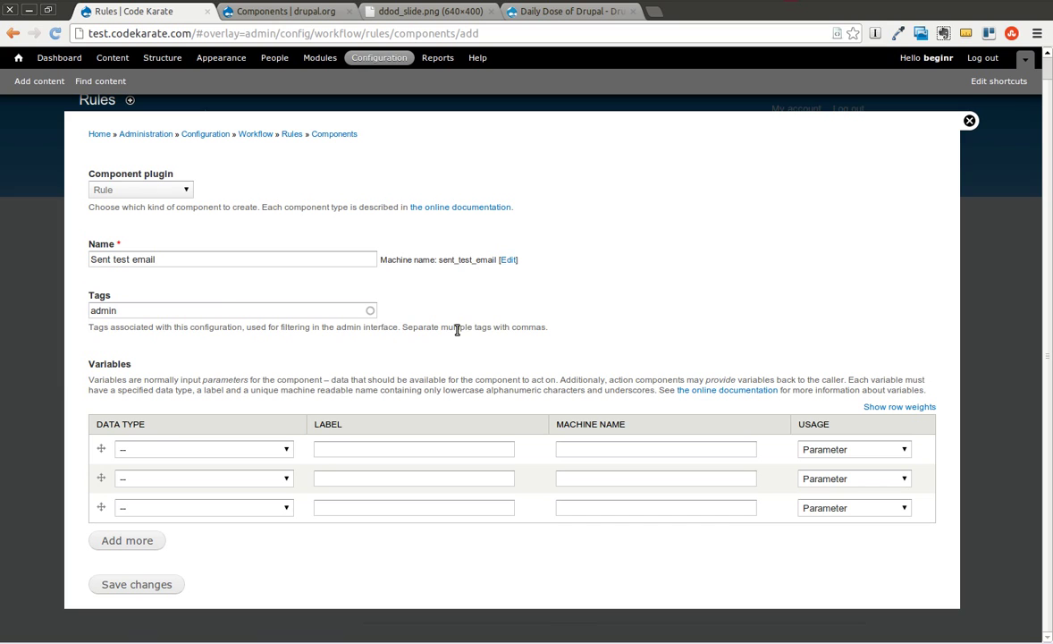
Define the first variable with data type User, label "User", machine name "user" and usage Parameter.
{"action": "left_click", "coordinate": [277, 452]}
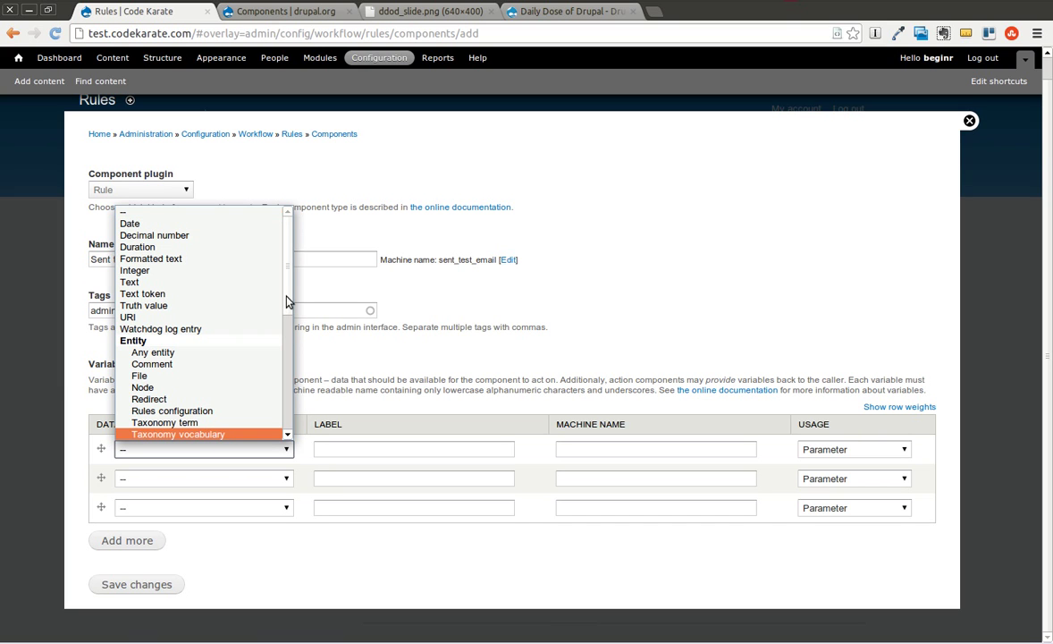
{"action": "scroll", "coordinate": [287, 301], "scroll_direction": "down", "scroll_amount": 3}
{"action": "left_click", "coordinate": [221, 383]}
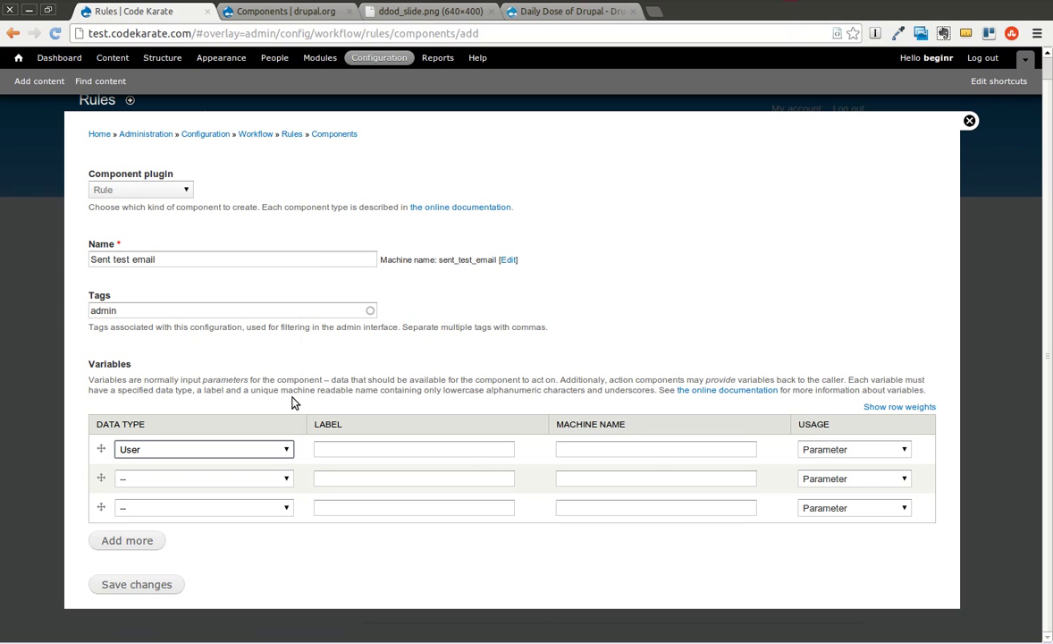
{"action": "left_click", "coordinate": [430, 449]}
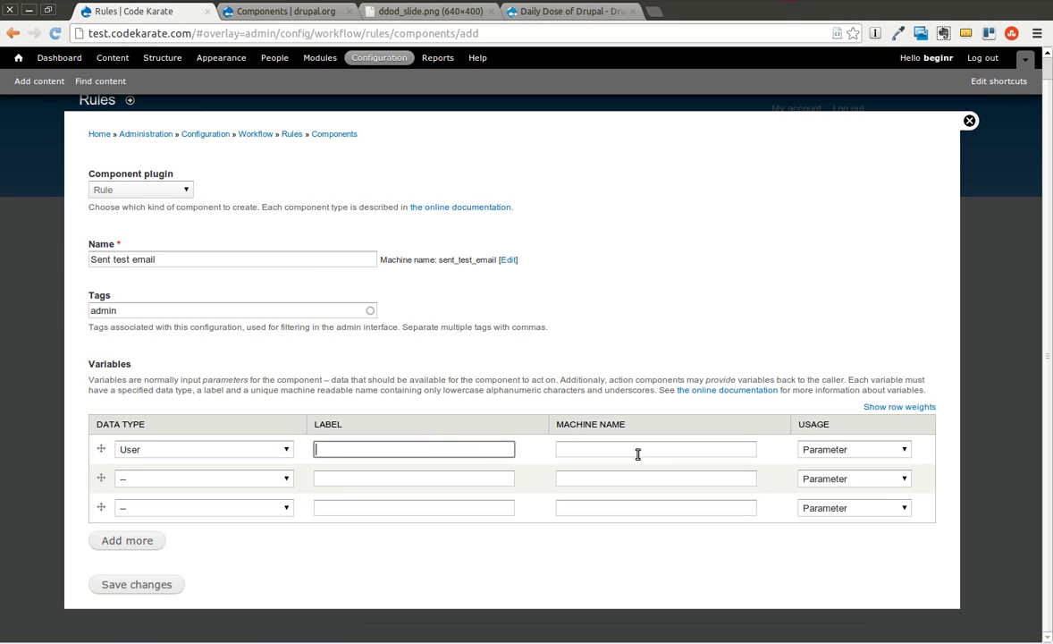
{"action": "type", "text": "Current"}
{"action": "key", "text": "BackSpace"}
{"action": "key", "text": "BackSpace"}
{"action": "key", "text": "BackSpace"}
{"action": "key", "text": "BackSpace"}
{"action": "key", "text": "BackSpace"}
{"action": "key", "text": "BackSpace"}
{"action": "type", "text": "User"}
{"action": "left_click", "coordinate": [576, 451]}
{"action": "type", "text": "user"}
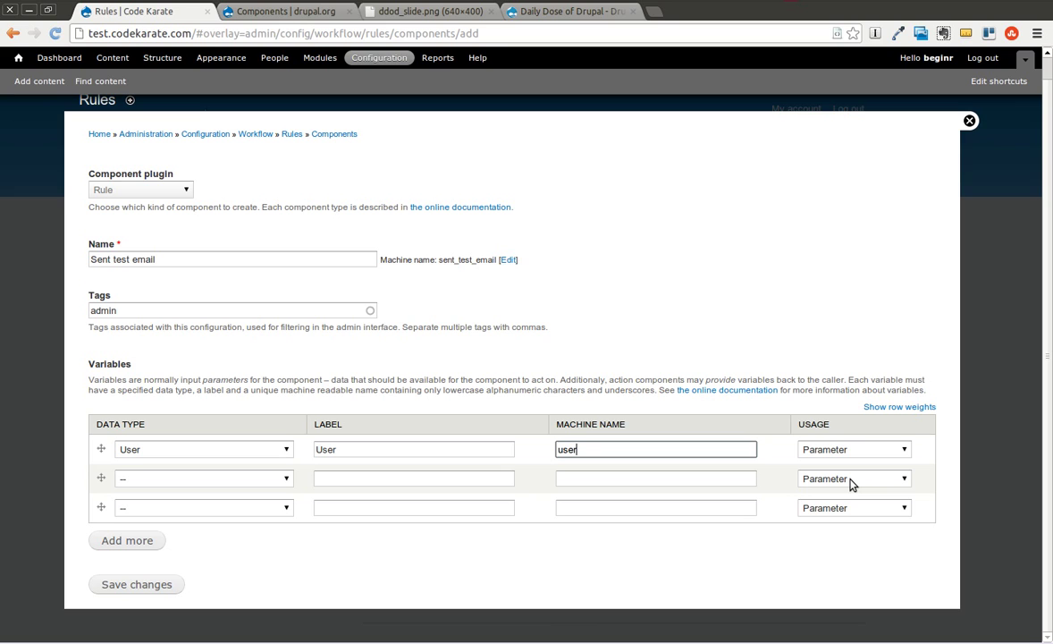
{"action": "left_click", "coordinate": [852, 450]}
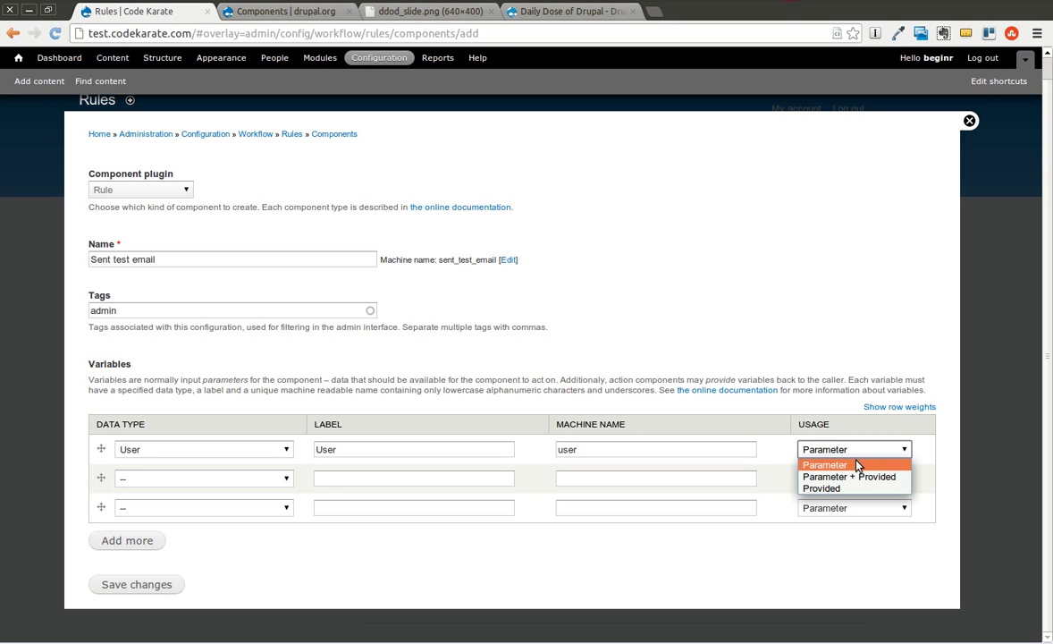
{"action": "left_click", "coordinate": [857, 464]}
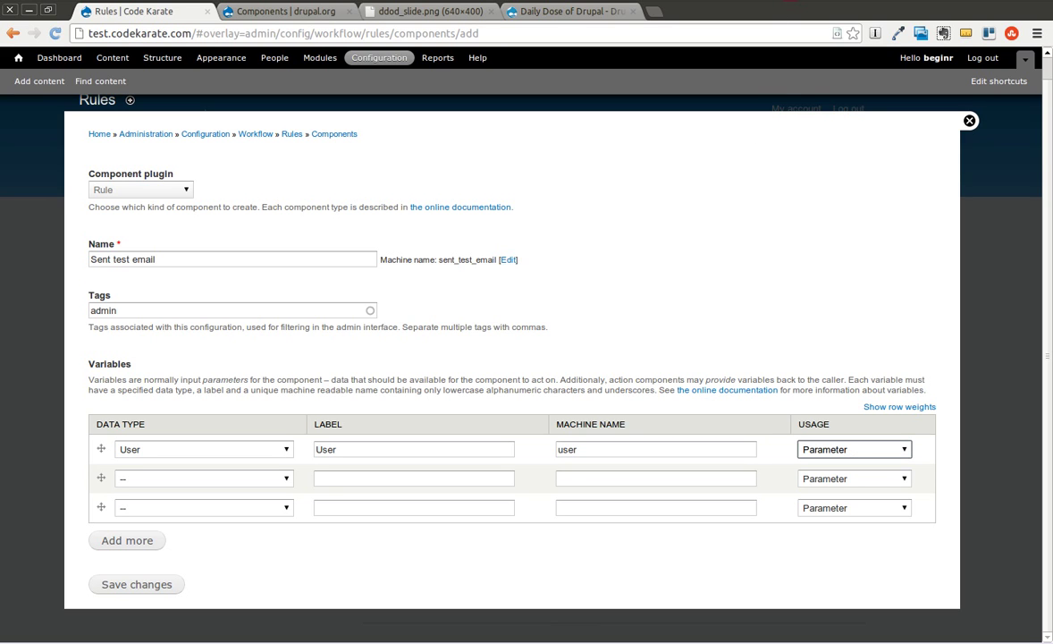
Change the variable's label to "User to send email to" and its machine name to "user_to_email", and save the component.
{"action": "left_click", "coordinate": [341, 447]}
{"action": "type", "text": "to send email to"}
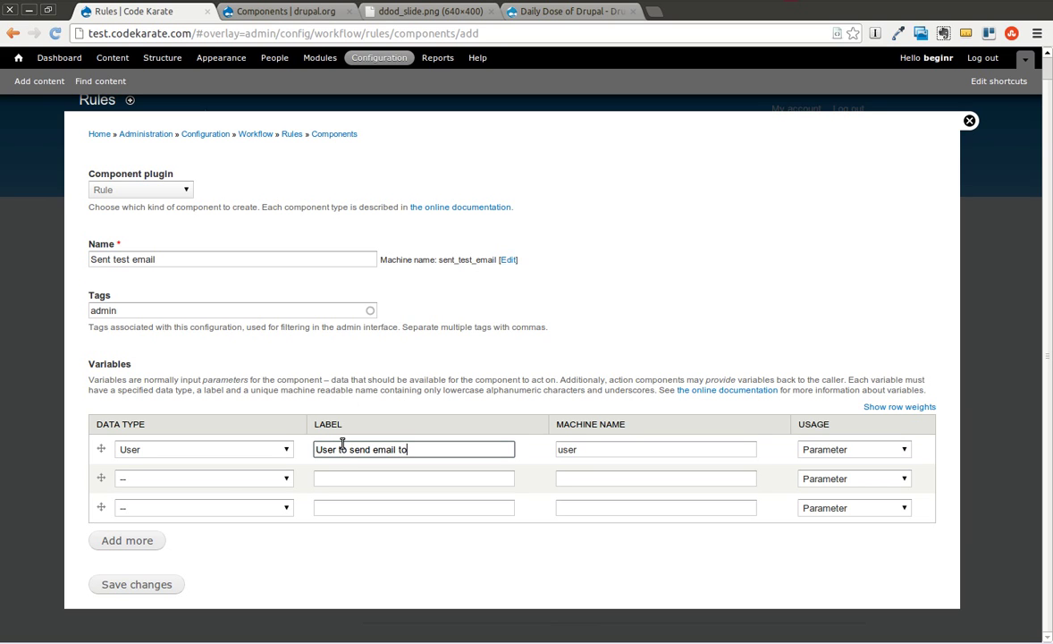
{"action": "key", "text": "Tab"}
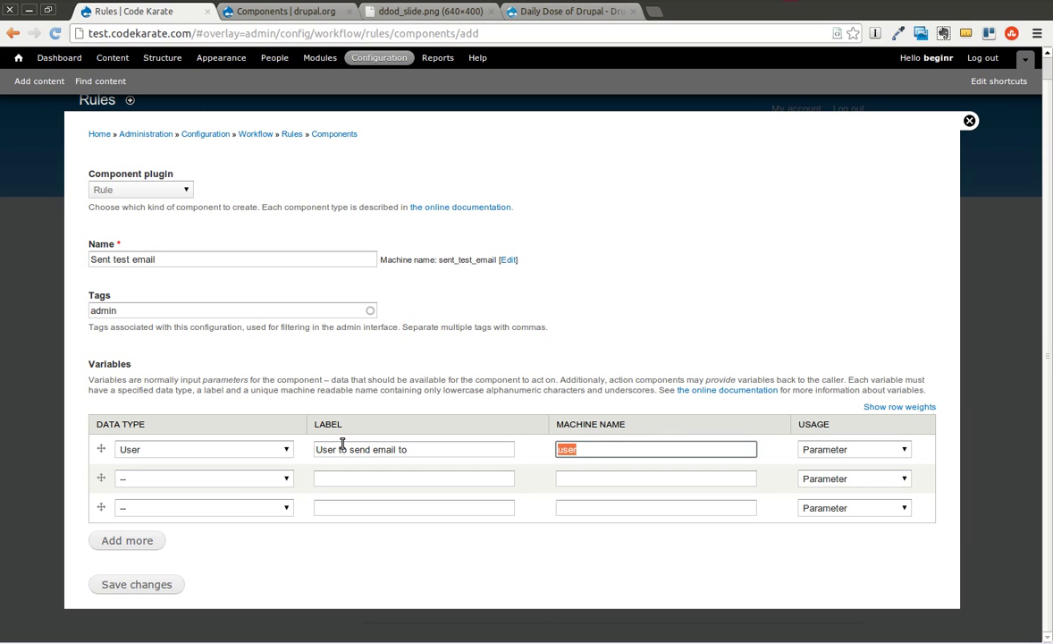
{"action": "key", "text": "End"}
{"action": "type", "text": "_to_email"}
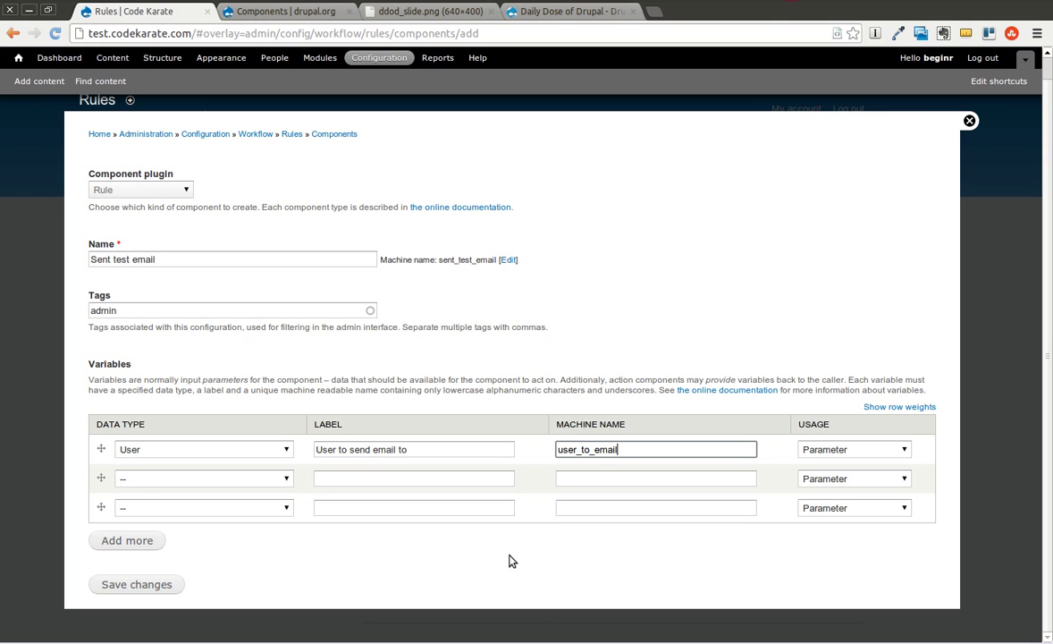
{"action": "left_click", "coordinate": [792, 7]}
{"action": "left_click", "coordinate": [747, 292]}
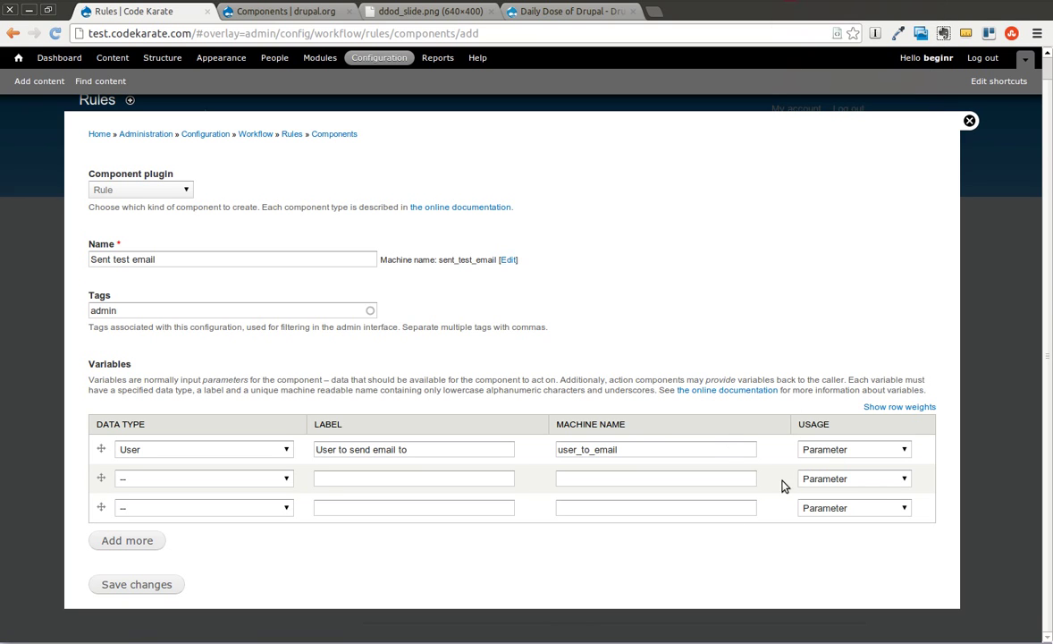
{"action": "left_click", "coordinate": [149, 589]}
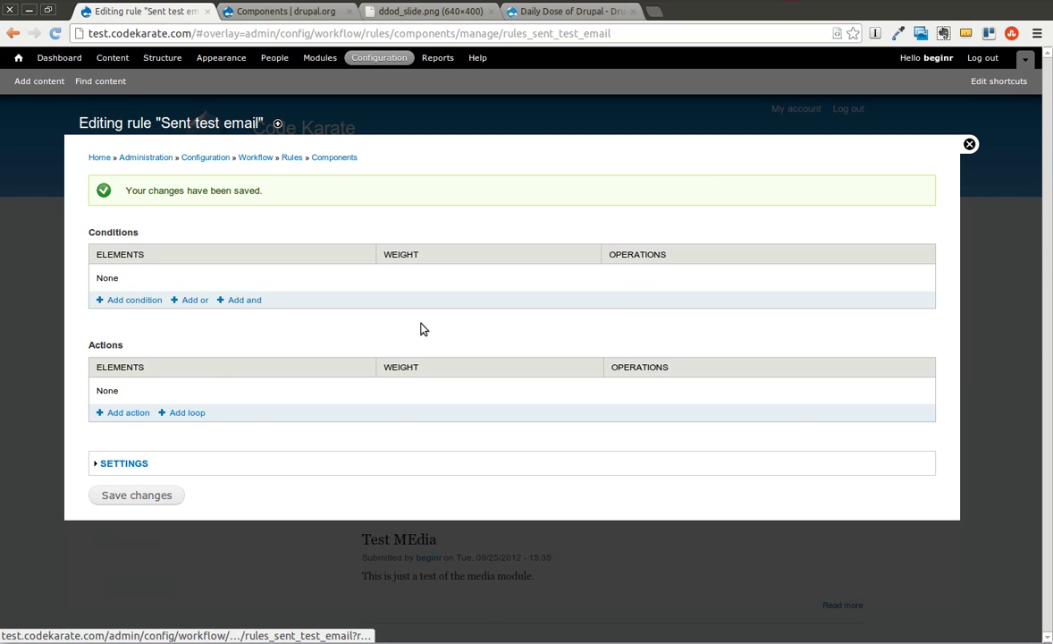
Add a "Send mail" action to the "Sent test email" rule component.
{"action": "left_click", "coordinate": [134, 416]}
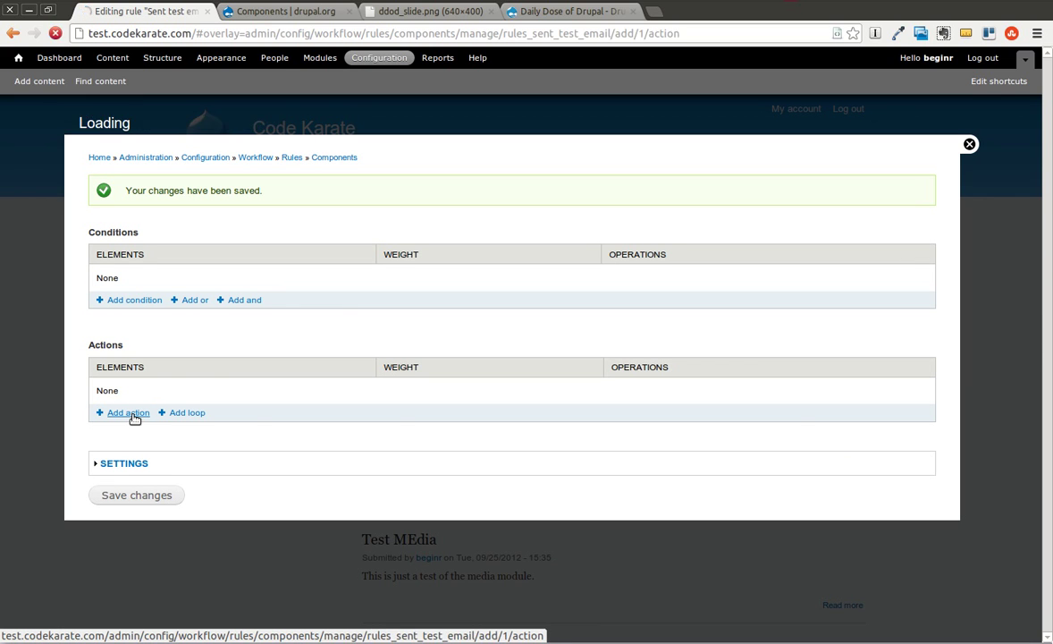
{"action": "left_click", "coordinate": [163, 213]}
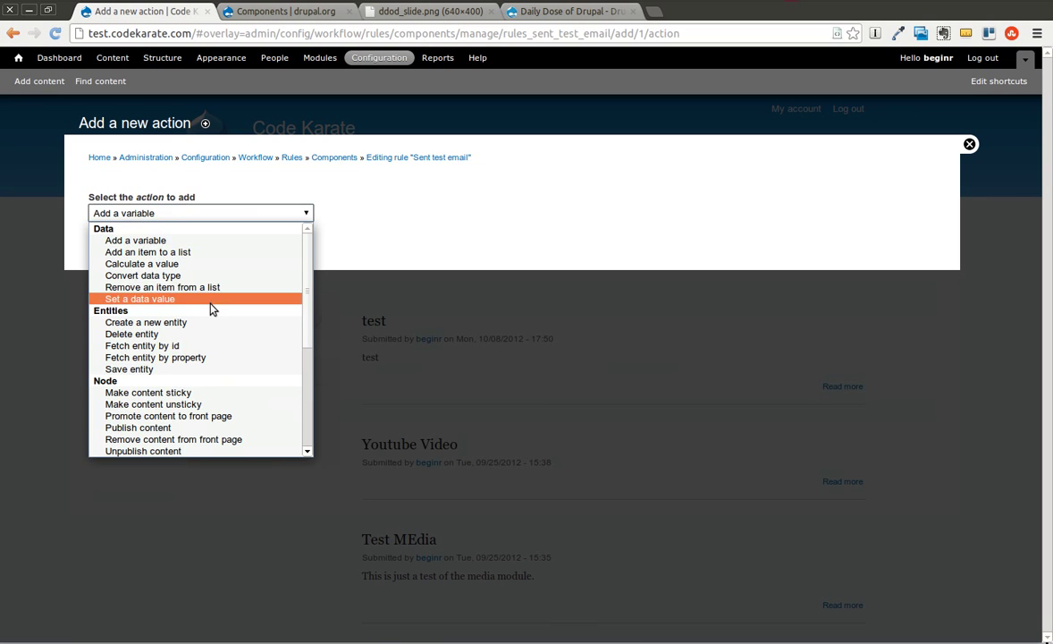
{"action": "scroll", "coordinate": [215, 334], "scroll_direction": "down", "scroll_amount": 3}
{"action": "left_click", "coordinate": [179, 416]}
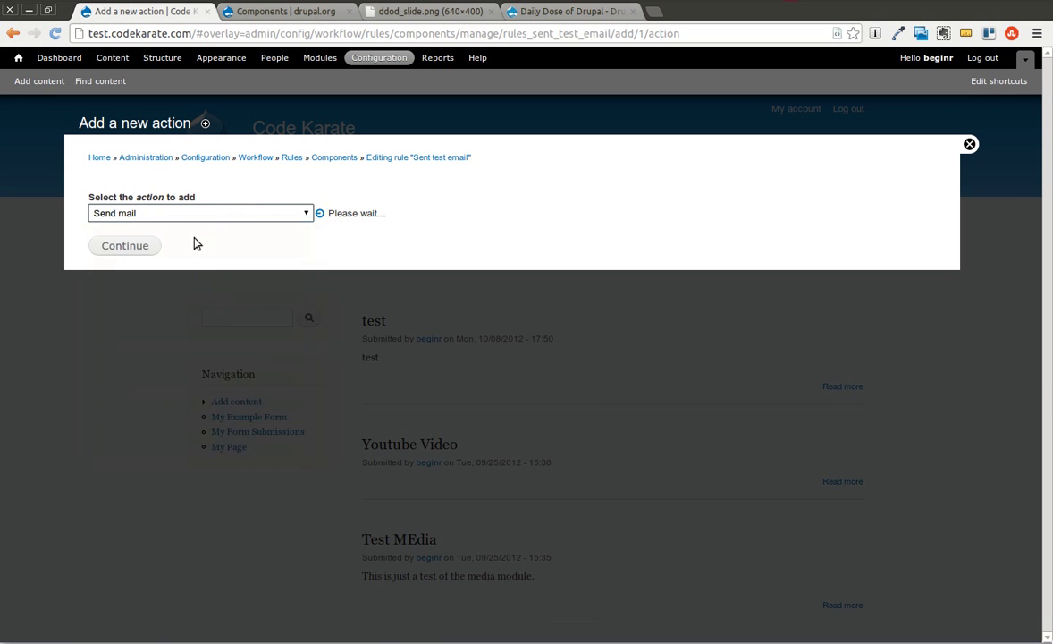
Set the mail's recipient to the replacement token [user-to-email:mail], copied from the replacement patterns for "User to send email to".
{"action": "left_click", "coordinate": [170, 262]}
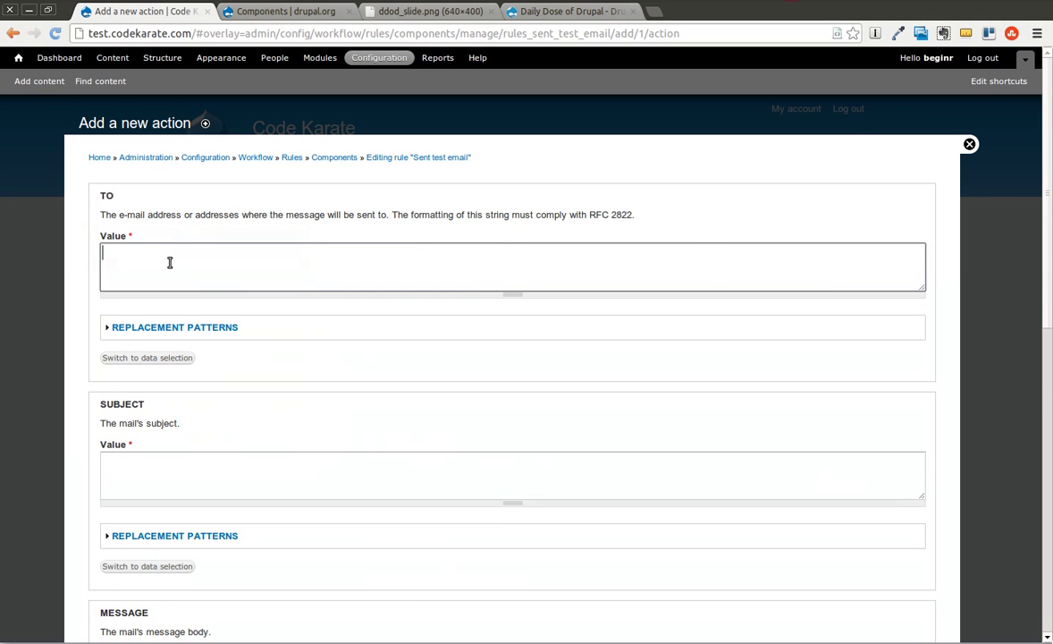
{"action": "left_click", "coordinate": [205, 327]}
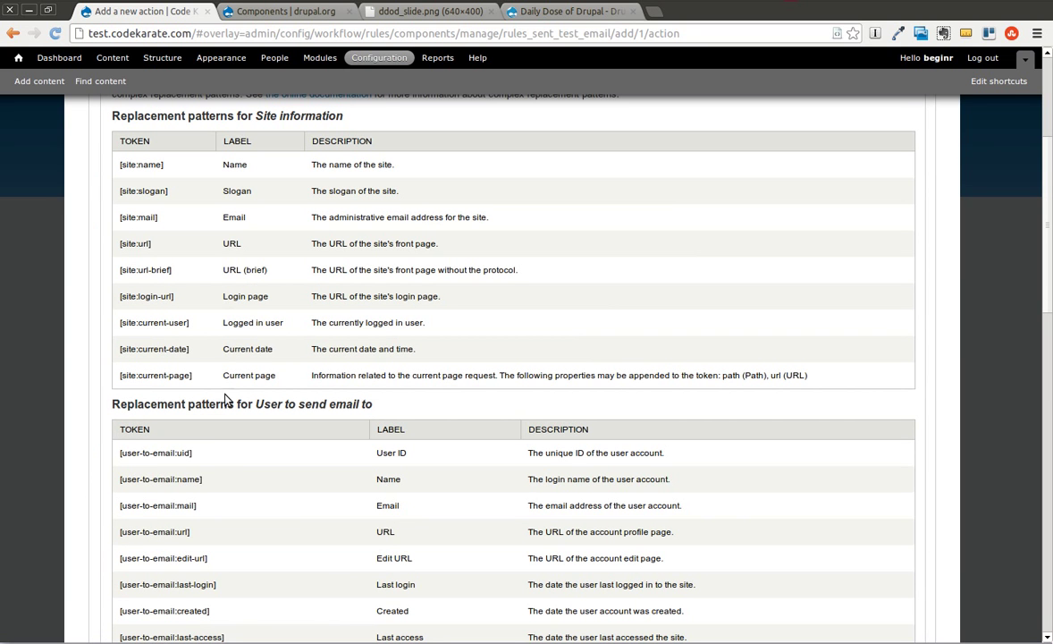
{"action": "left_click_drag", "start_coordinate": [206, 508], "coordinate": [119, 506]}
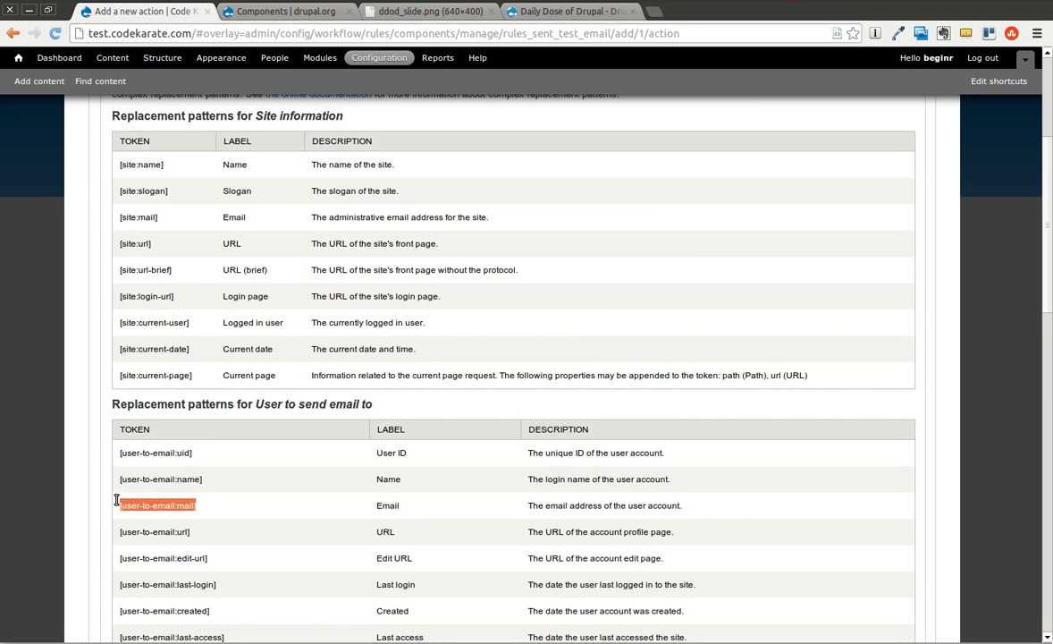
{"action": "right_click", "coordinate": [135, 507]}
{"action": "left_click", "coordinate": [165, 517]}
{"action": "scroll", "coordinate": [236, 447], "scroll_direction": "up", "scroll_amount": 3}
{"action": "left_click", "coordinate": [201, 235]}
Set the mail subject to "Come back" and the message to "Come back and visit the website!", leave the sender empty, and save the action.
{"action": "scroll", "coordinate": [231, 336], "scroll_direction": "down", "scroll_amount": 6}
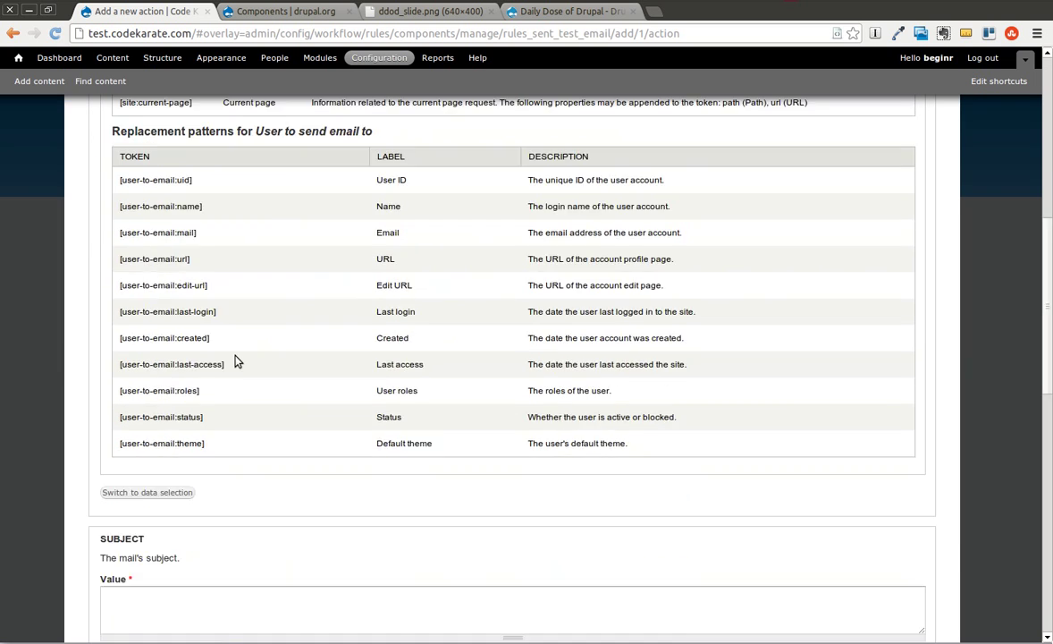
{"action": "left_click", "coordinate": [220, 340]}
{"action": "type", "text": "Come back"}
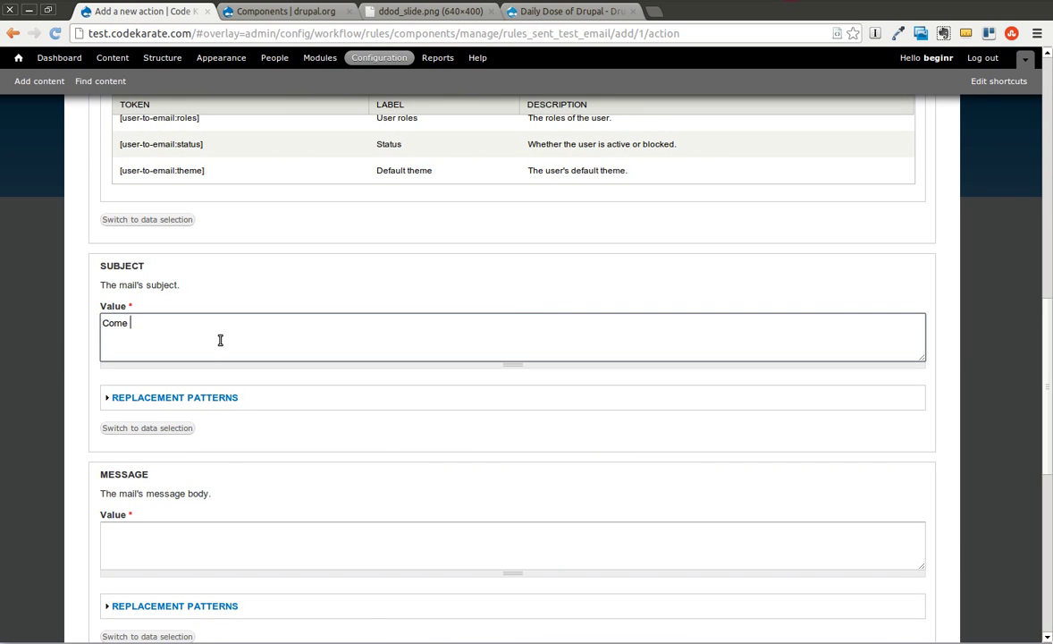
{"action": "left_click", "coordinate": [228, 552]}
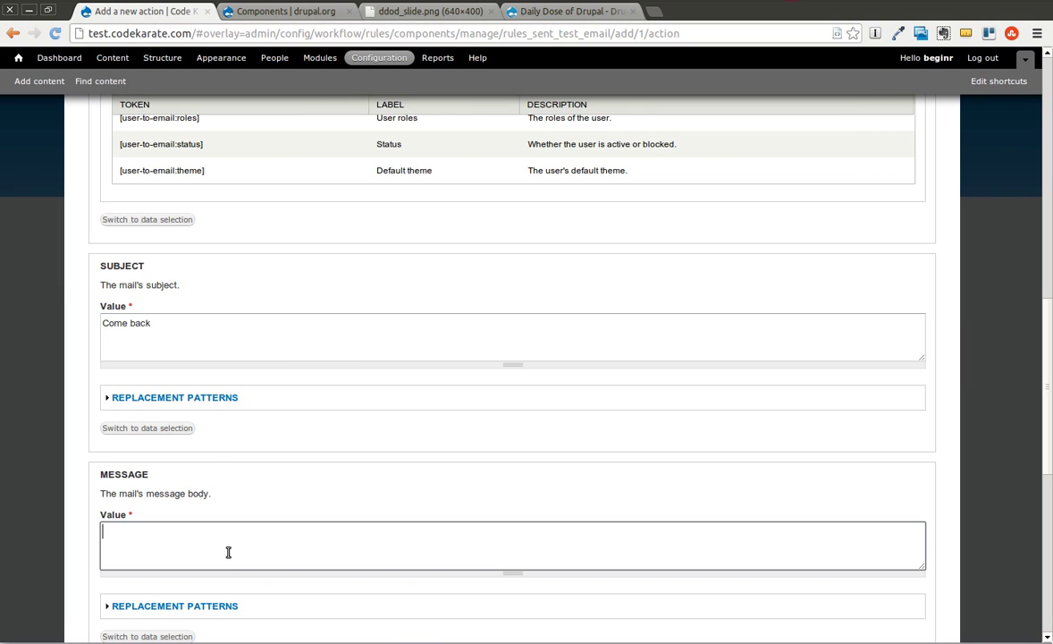
{"action": "type", "text": "Come back and visit the website!"}
{"action": "scroll", "coordinate": [215, 536], "scroll_direction": "down", "scroll_amount": 2}
{"action": "scroll", "coordinate": [183, 523], "scroll_direction": "down", "scroll_amount": 2}
{"action": "left_click", "coordinate": [303, 543]}
{"action": "scroll", "coordinate": [161, 474], "scroll_direction": "down", "scroll_amount": 6}
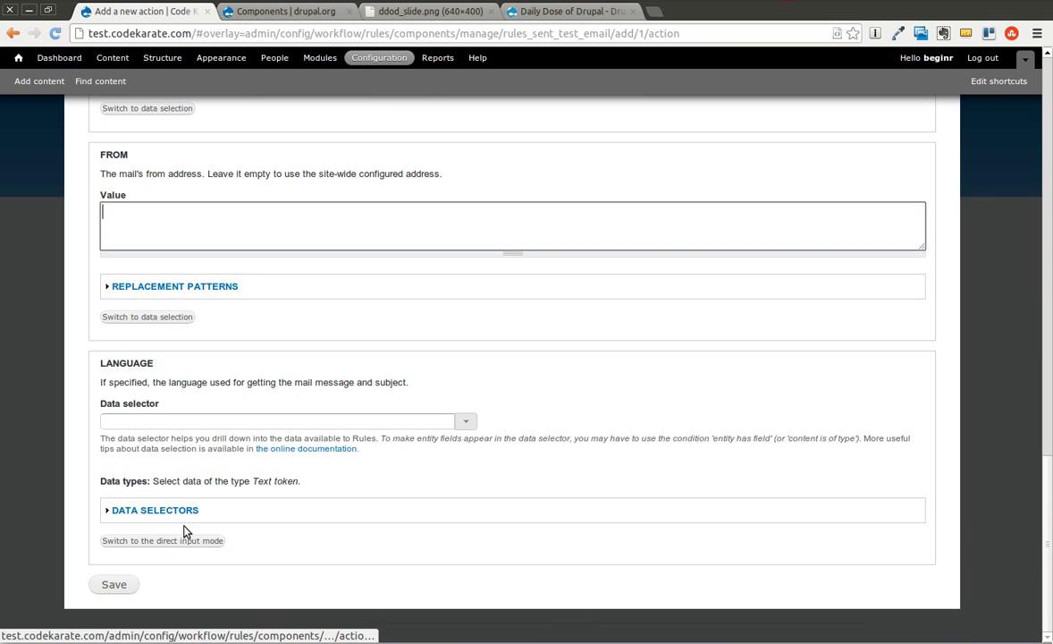
{"action": "left_click", "coordinate": [115, 583]}
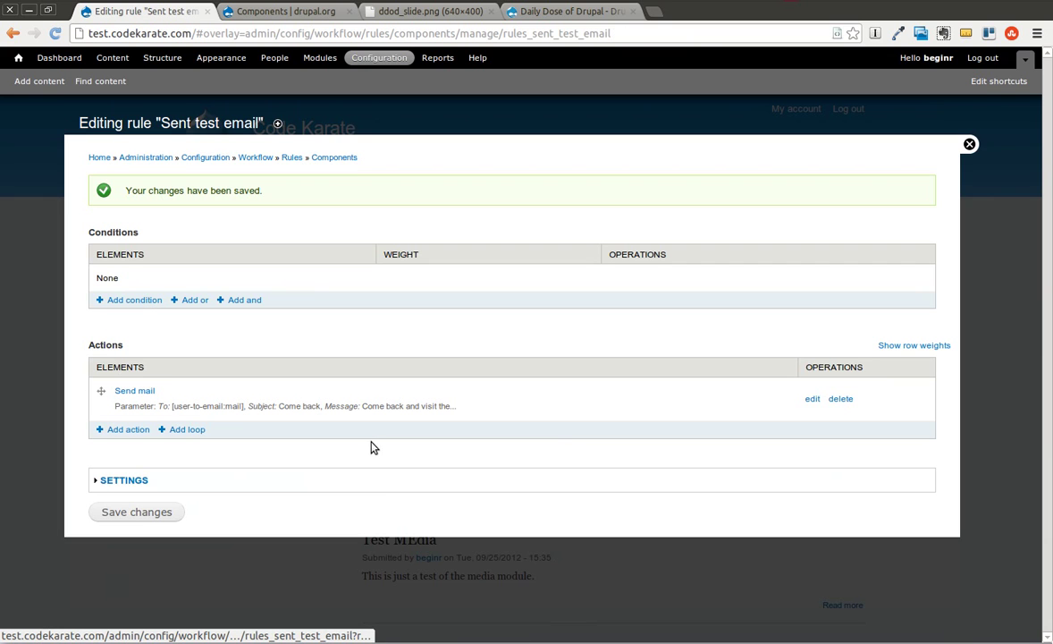
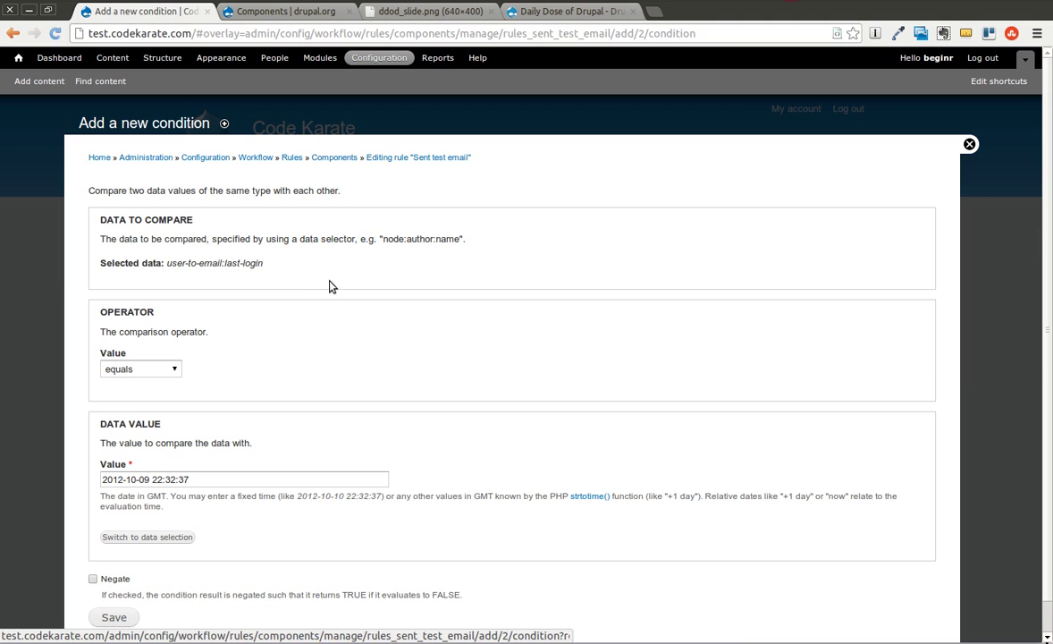
Make the last-login comparison use the "is lower than" operator with a directly entered value of "-5 days", and save the condition.
{"action": "left_click", "coordinate": [162, 336]}
{"action": "left_click", "coordinate": [163, 374]}
{"action": "scroll", "coordinate": [214, 438], "scroll_direction": "down", "scroll_amount": 2}
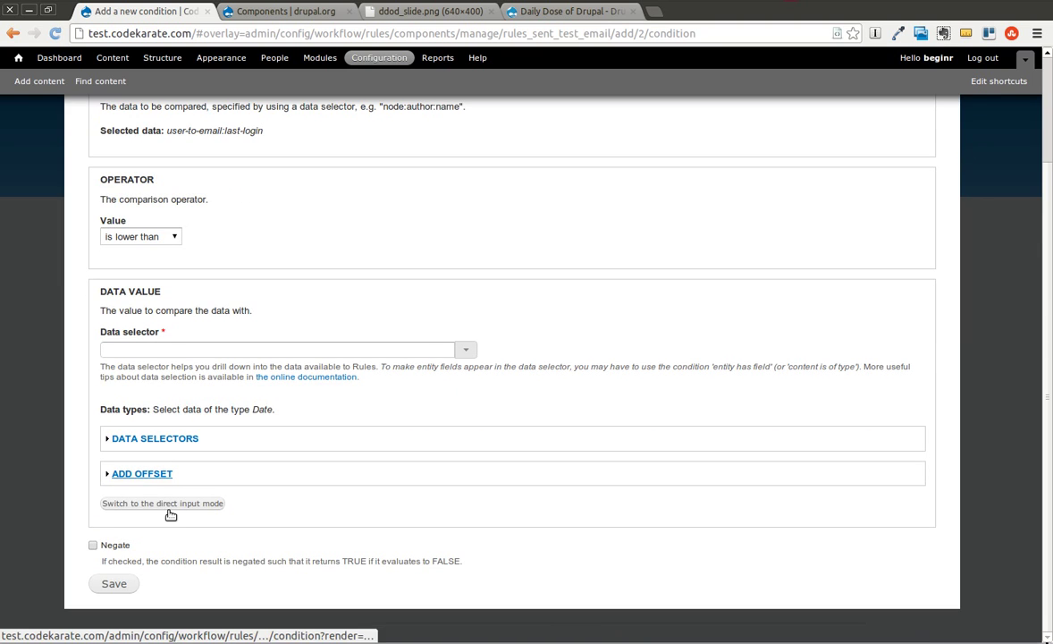
{"action": "left_click", "coordinate": [153, 504]}
{"action": "left_click_drag", "start_coordinate": [185, 445], "coordinate": [1, 382]}
{"action": "type", "text": "-"}
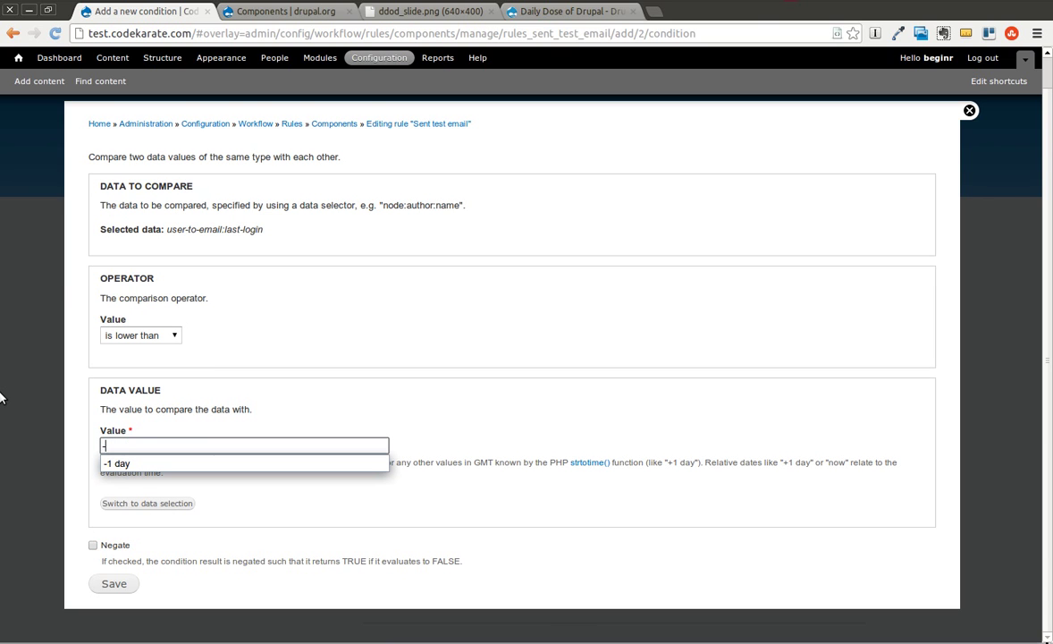
{"action": "type", "text": "5 days"}
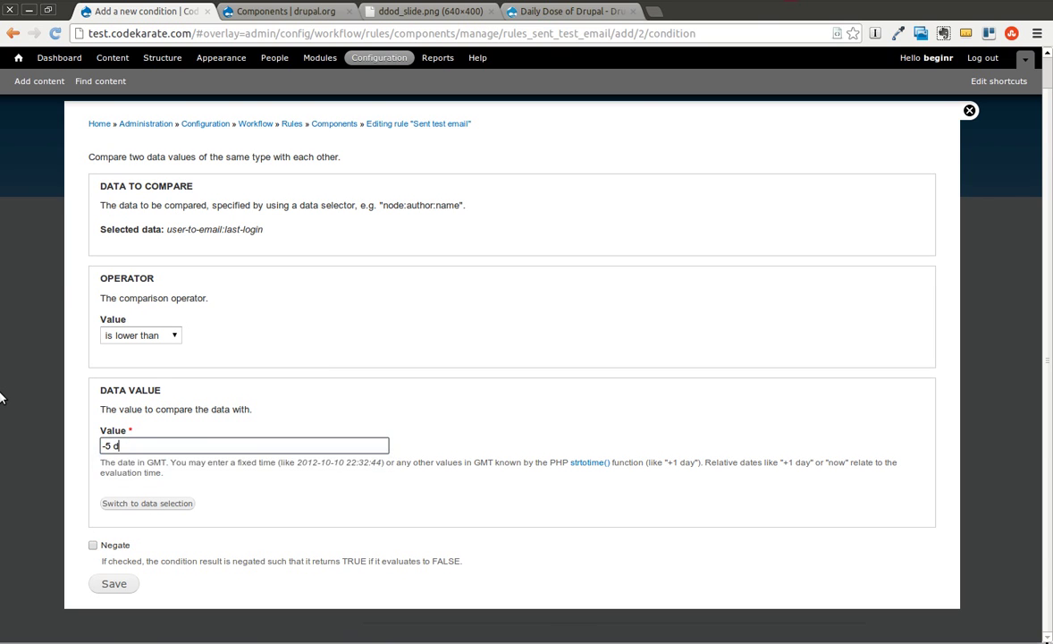
{"action": "left_click", "coordinate": [114, 583]}
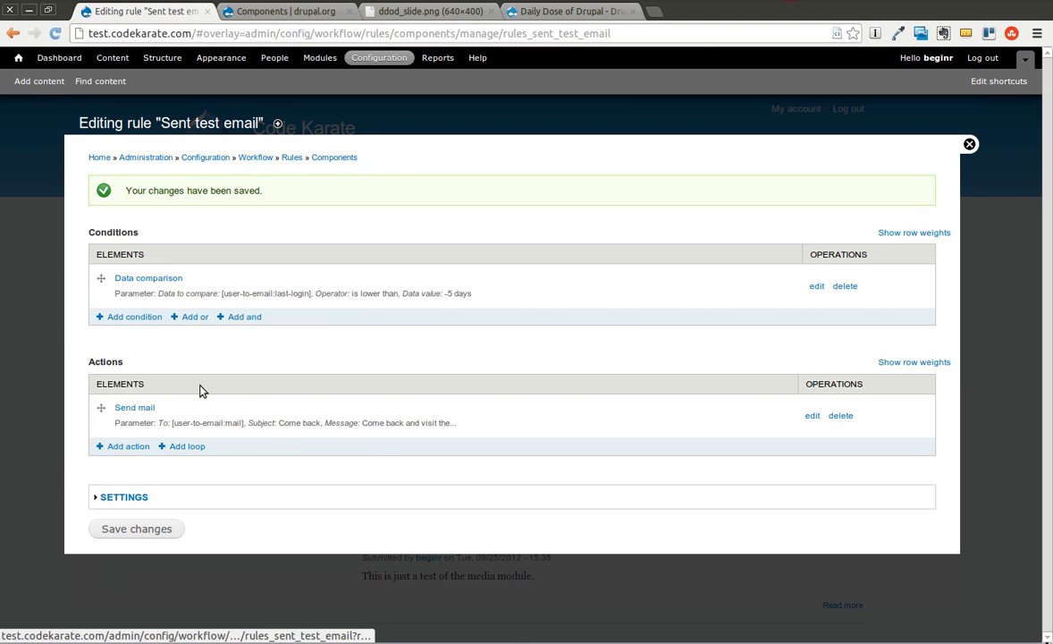
Open the manual execution form for the "Sent test email" component from the components list and switch its user argument to direct input.
{"action": "left_click", "coordinate": [332, 159]}
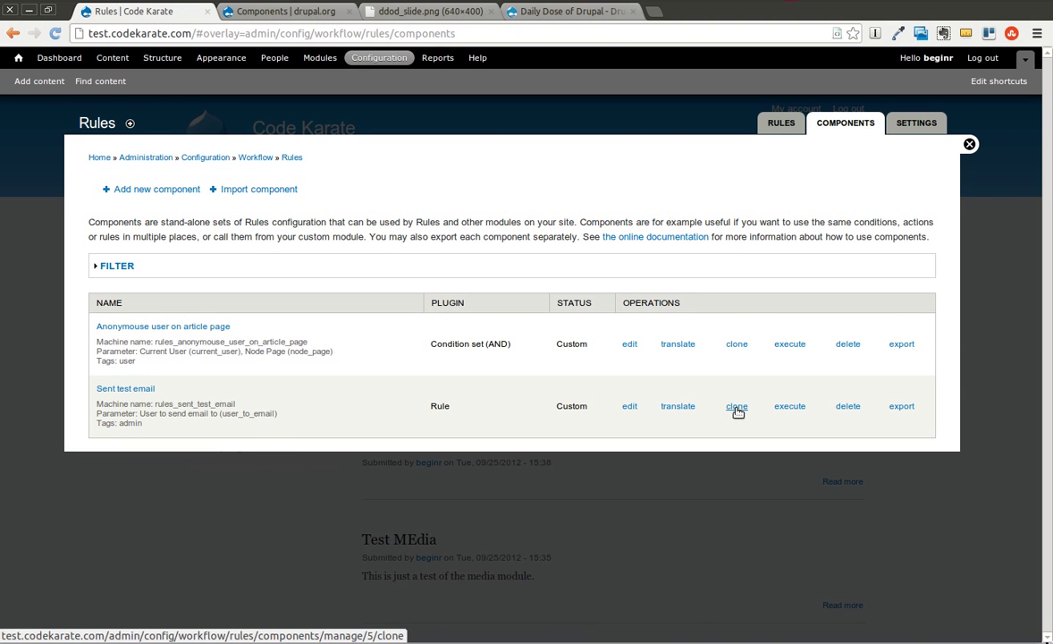
{"action": "left_click", "coordinate": [790, 407]}
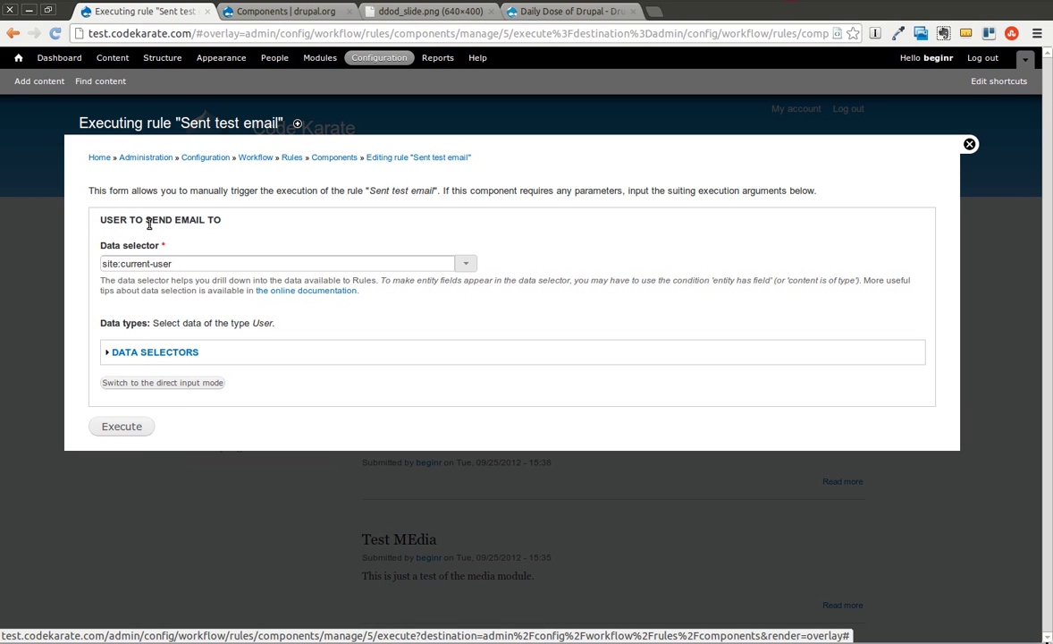
{"action": "left_click", "coordinate": [159, 386]}
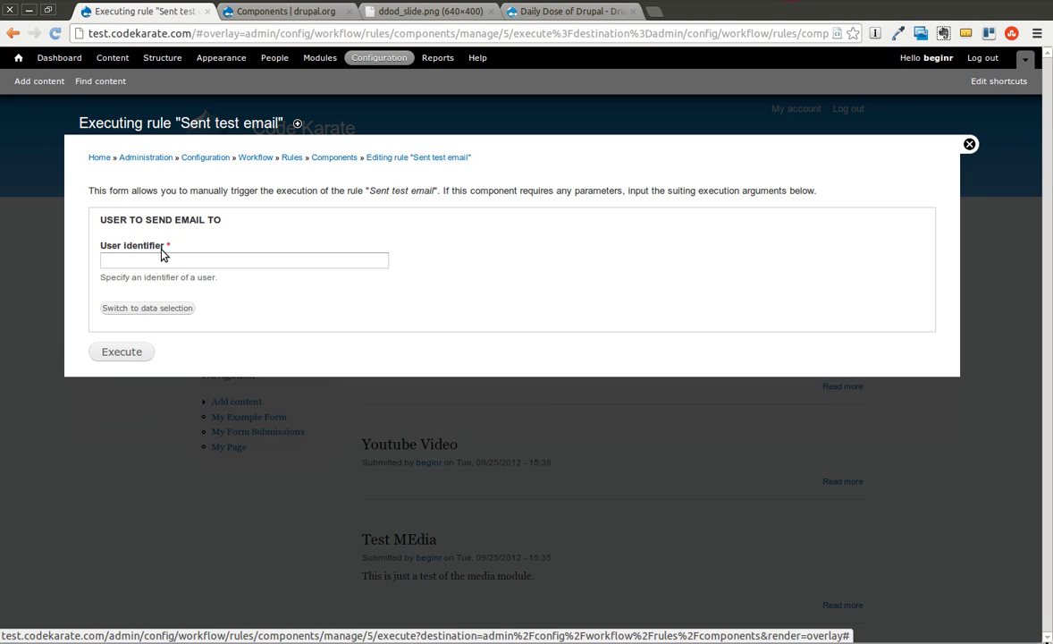
{"action": "left_click", "coordinate": [128, 309]}
{"action": "left_click", "coordinate": [143, 386]}
{"action": "left_click", "coordinate": [146, 260]}
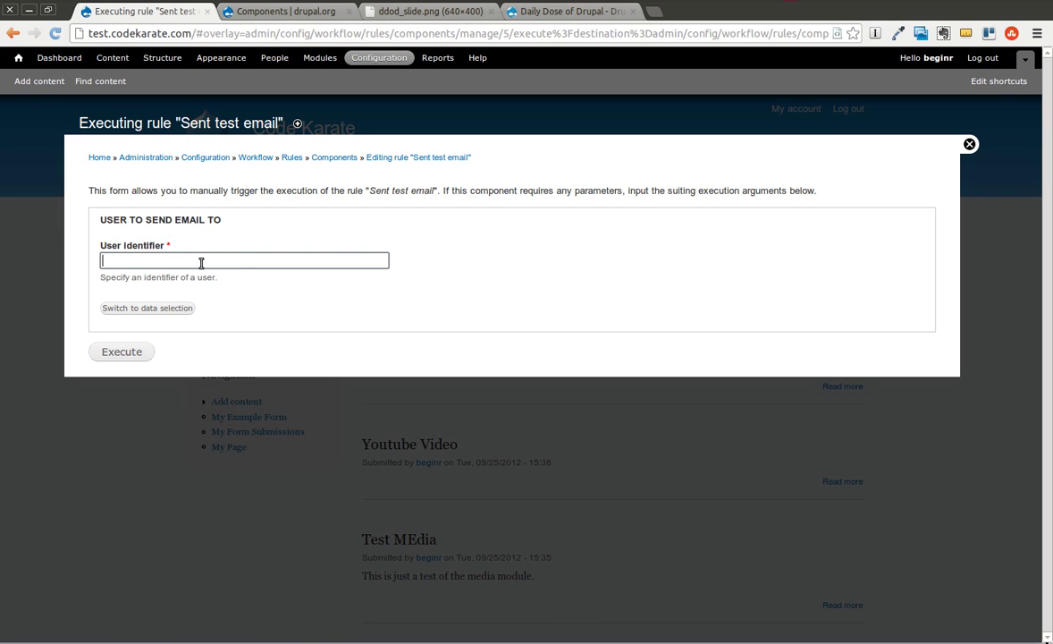
{"action": "left_click", "coordinate": [254, 324]}
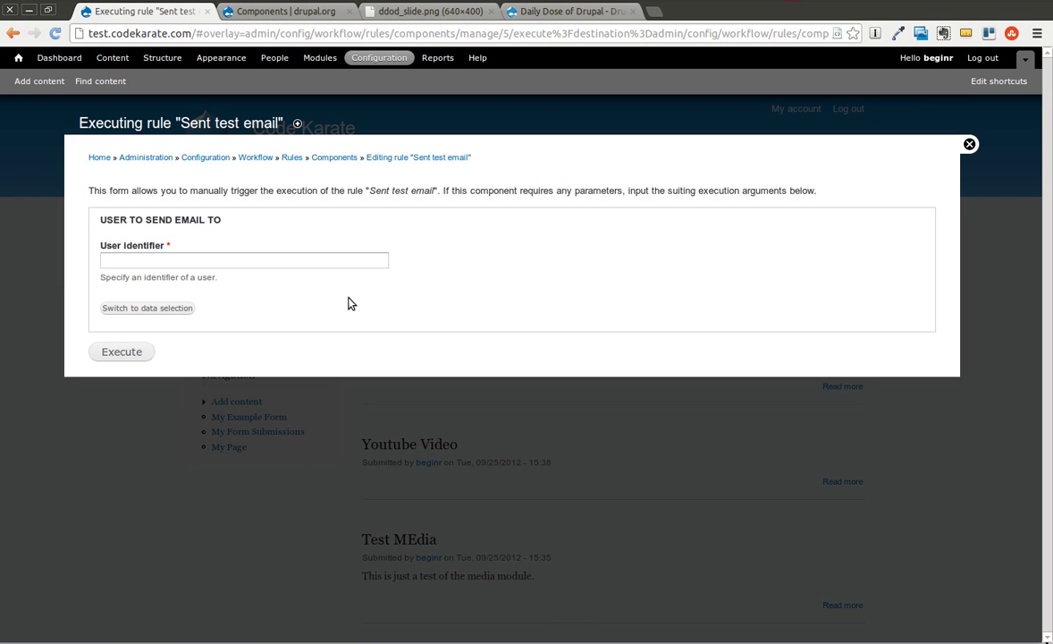
{"action": "left_click", "coordinate": [227, 264]}
{"action": "left_click", "coordinate": [140, 262]}
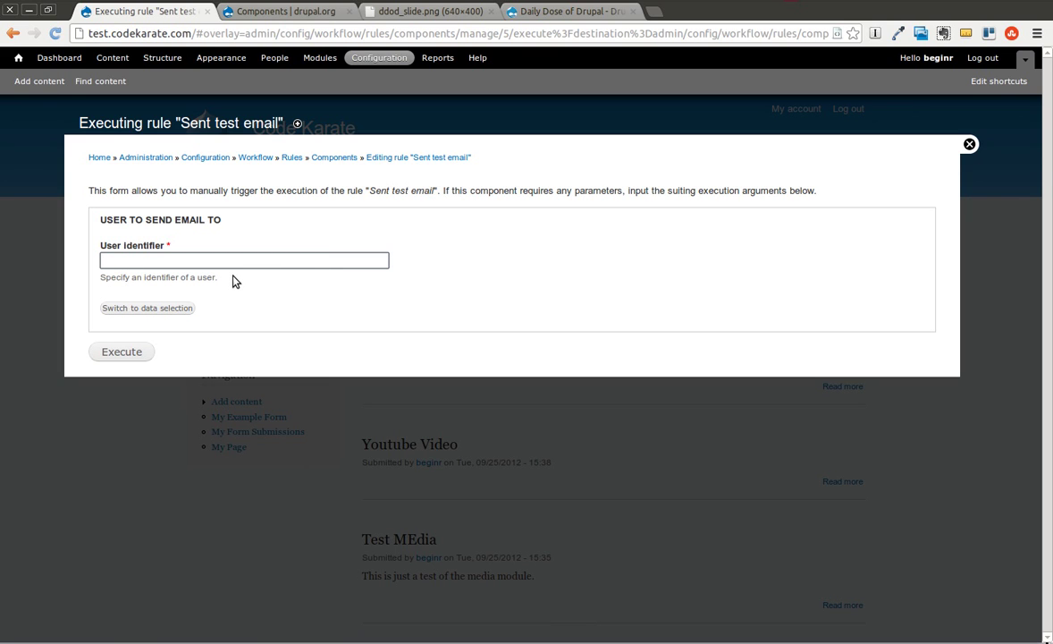
Return to the Rules components list without executing the component, and switch to the ddod_slide.png page.
{"action": "left_click", "coordinate": [340, 158]}
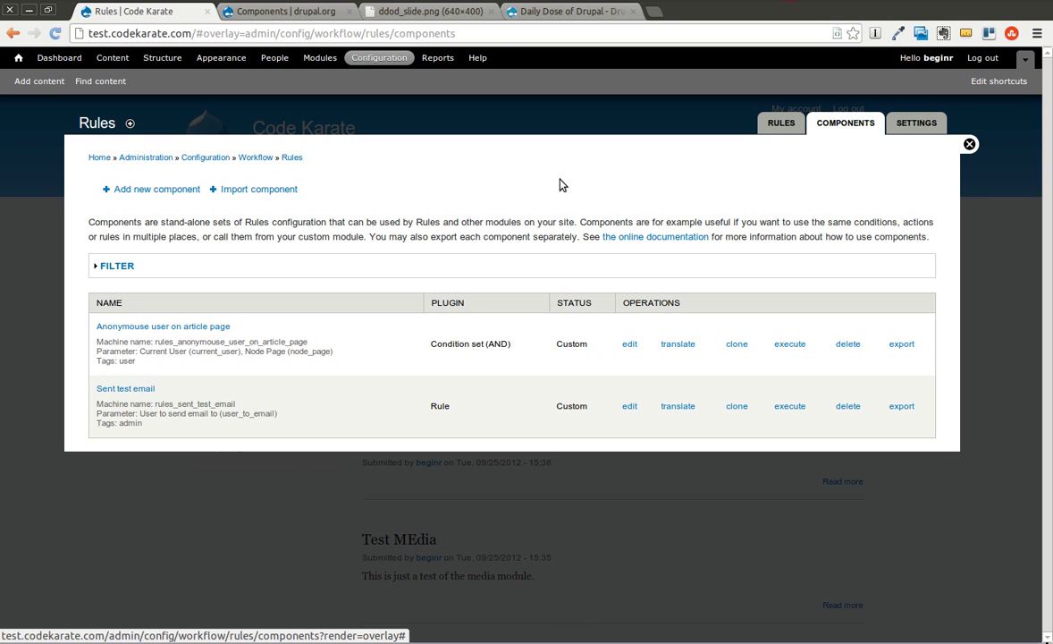
{"action": "left_click", "coordinate": [420, 12]}
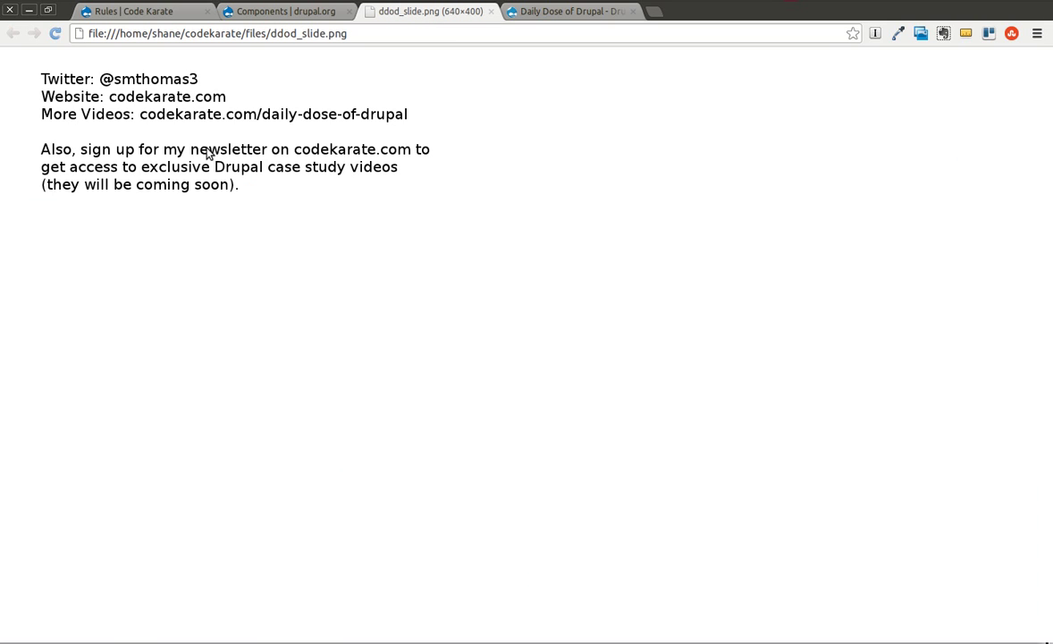